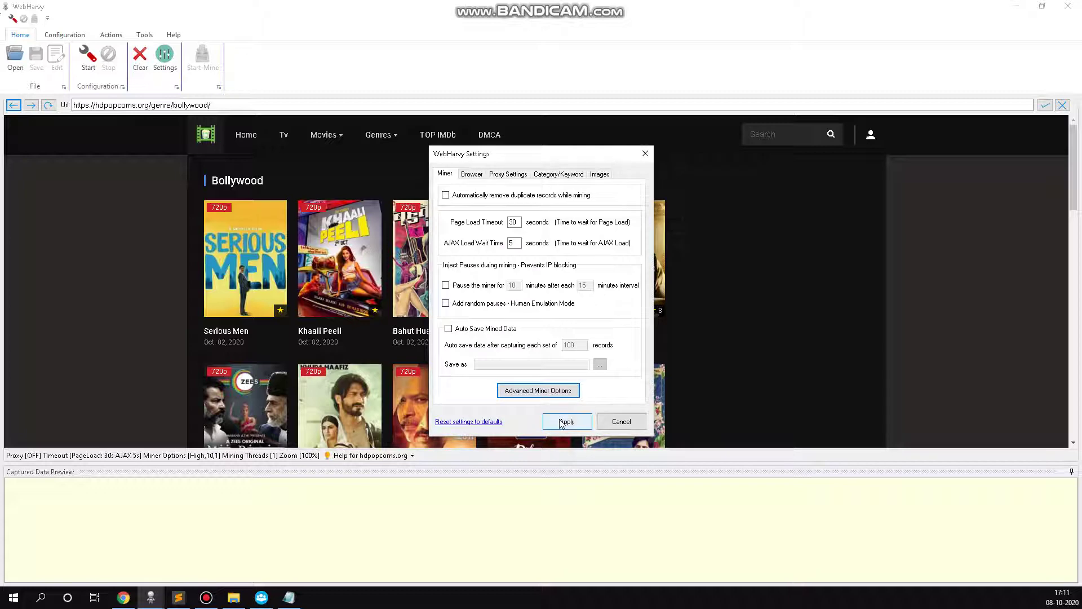
Apply the miner settings, start a configuration, and capture the whole Serious Men movie block's text as Placeholder
left_click(566, 423)
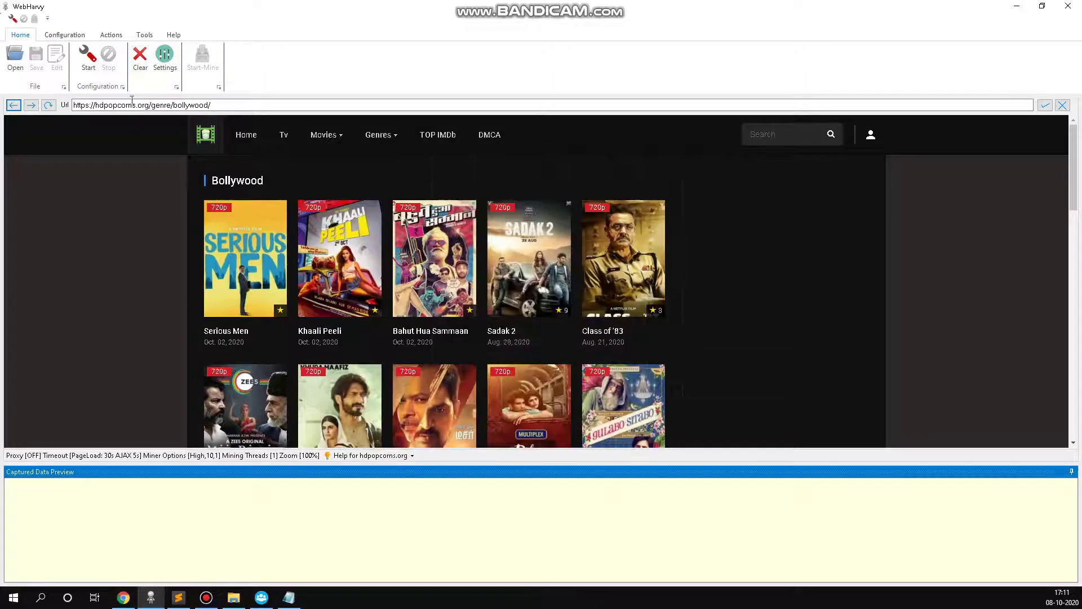
left_click(87, 59)
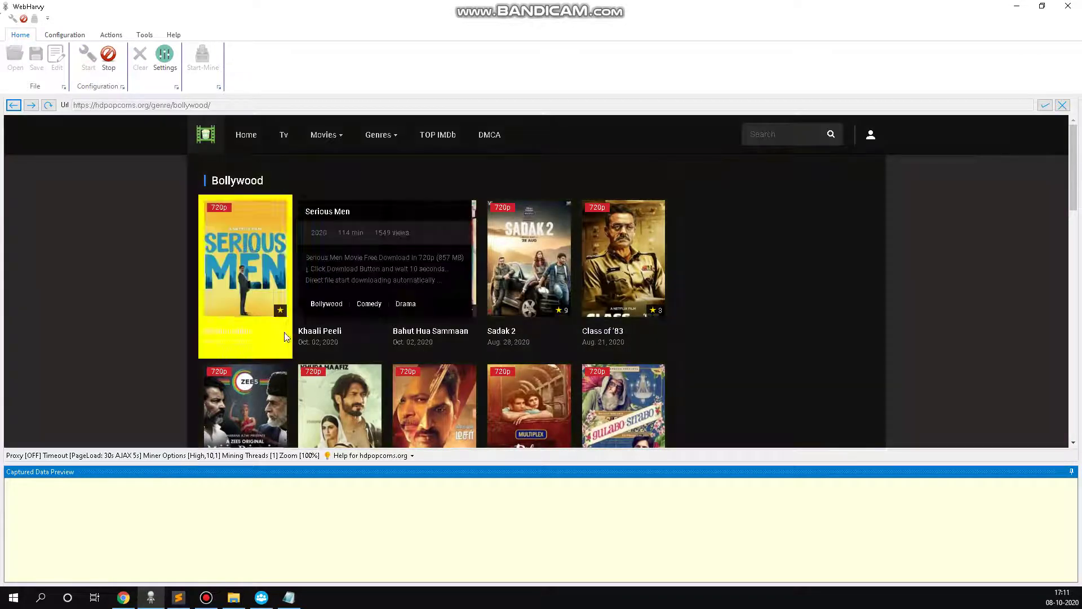
left_click(288, 353)
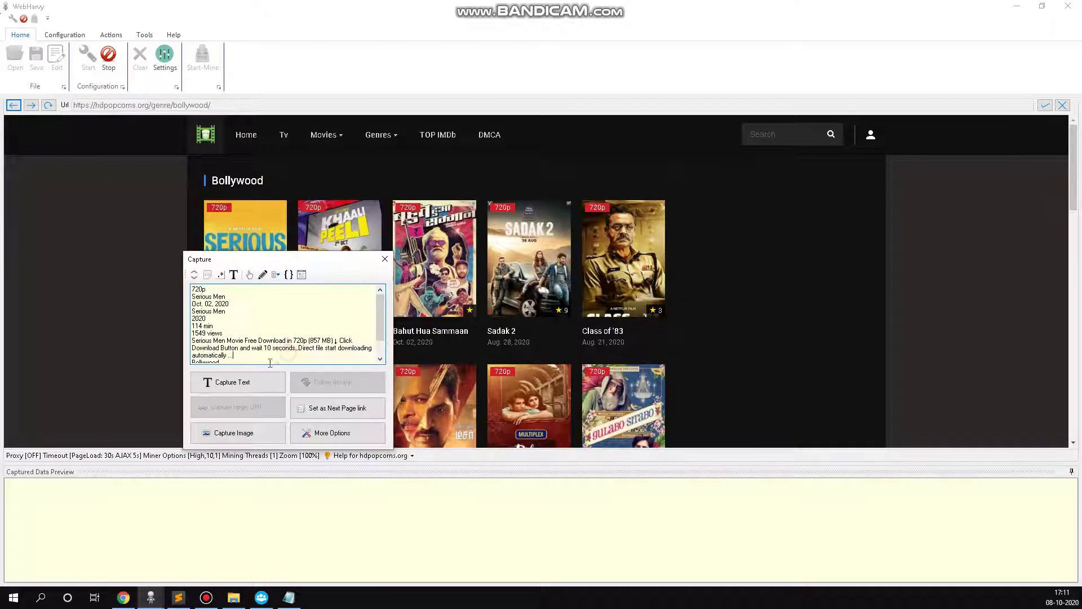
left_click(236, 387)
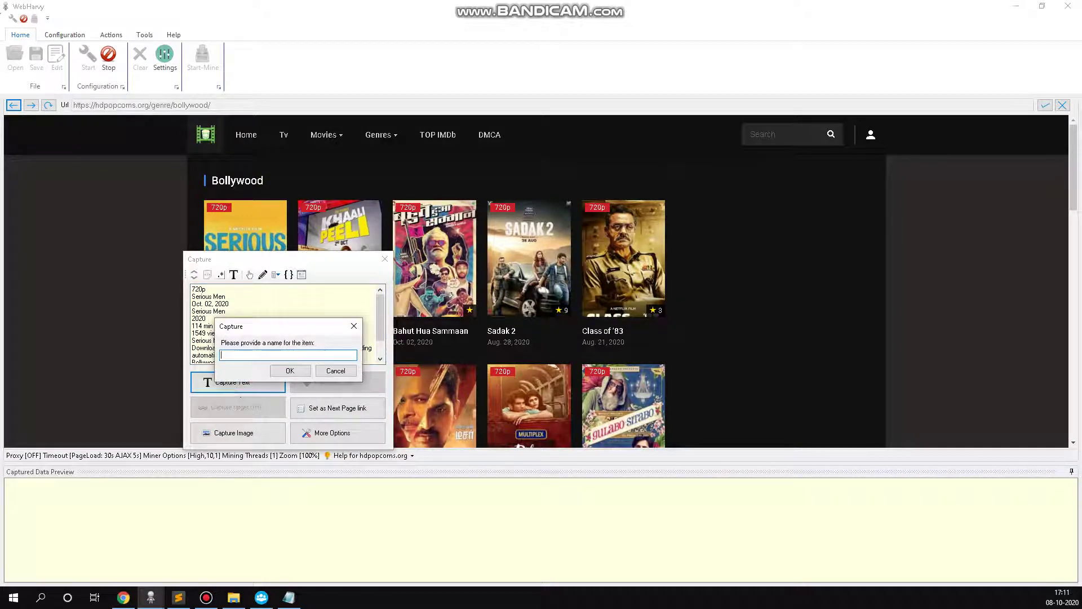
type("Placeholder")
key("Return")
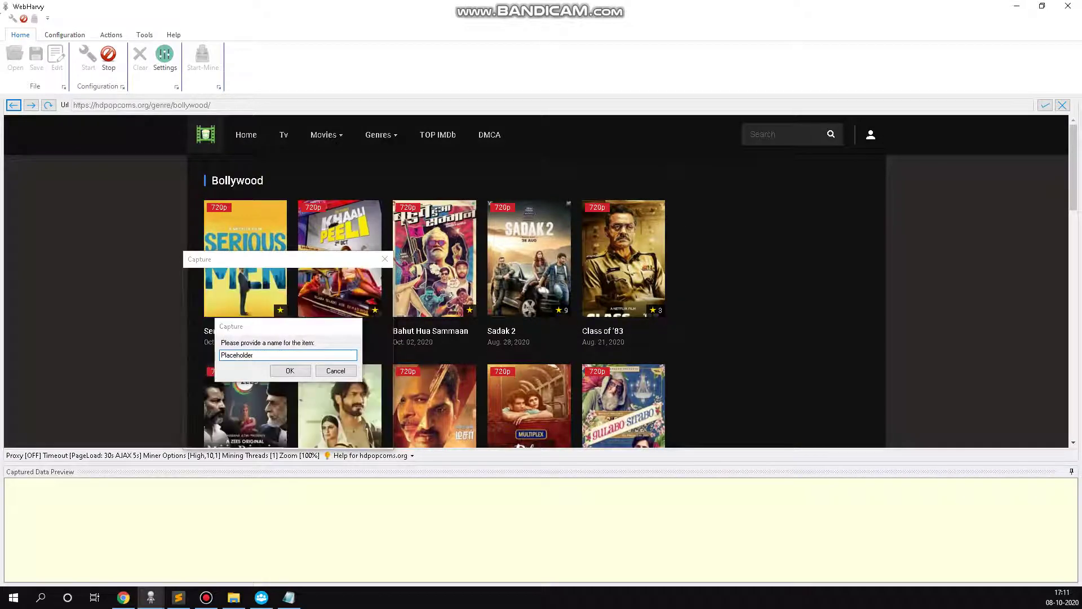
scroll(293, 524, "down", 10)
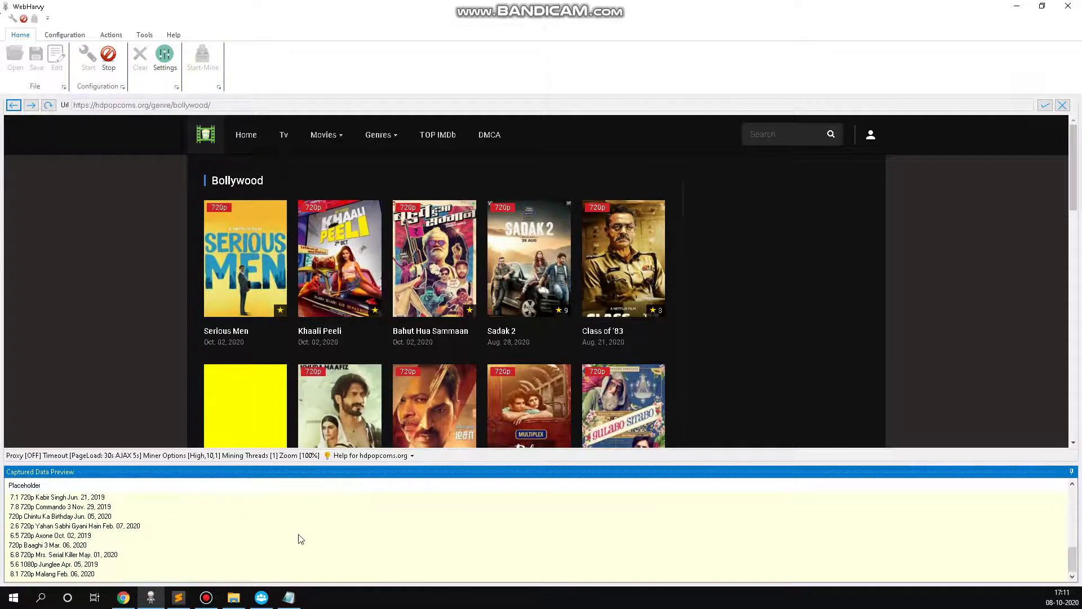
Set the page 2 link in the pagination below the movie list as the next page link
scroll(439, 316, "down", 15)
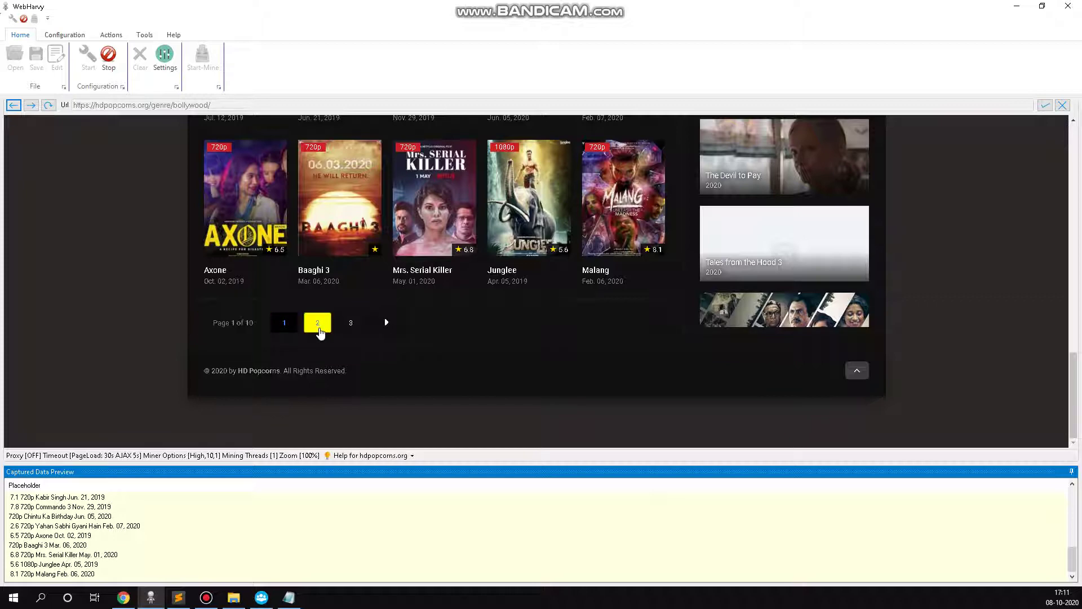
left_click(317, 322)
left_click(375, 388)
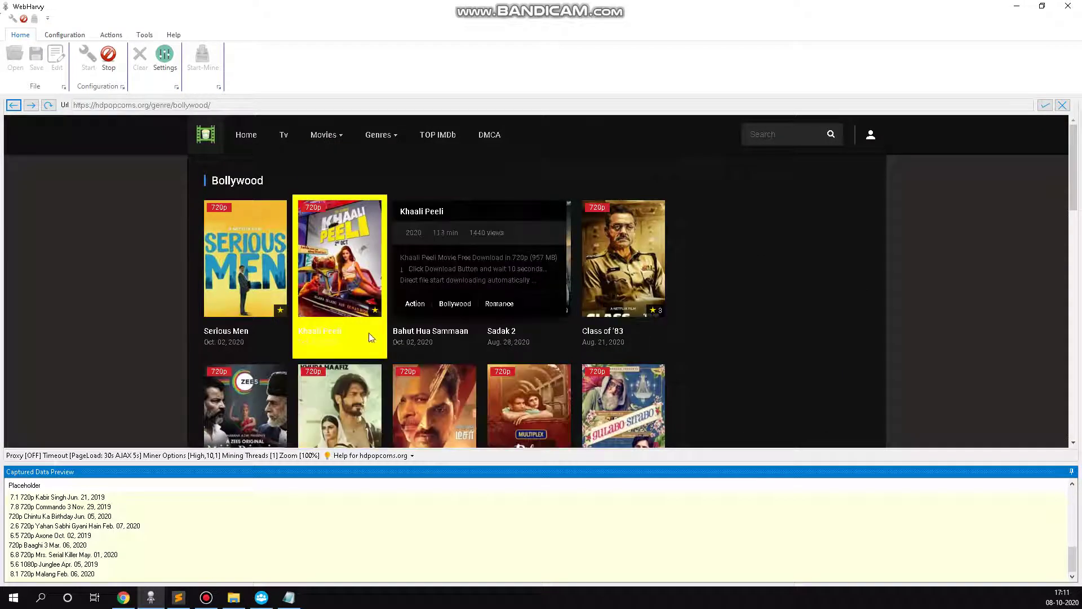
Switch the Serious Men block's capture to HTML and apply the regular expression "quality">([^<]*) copied from Notepad
left_click(288, 352)
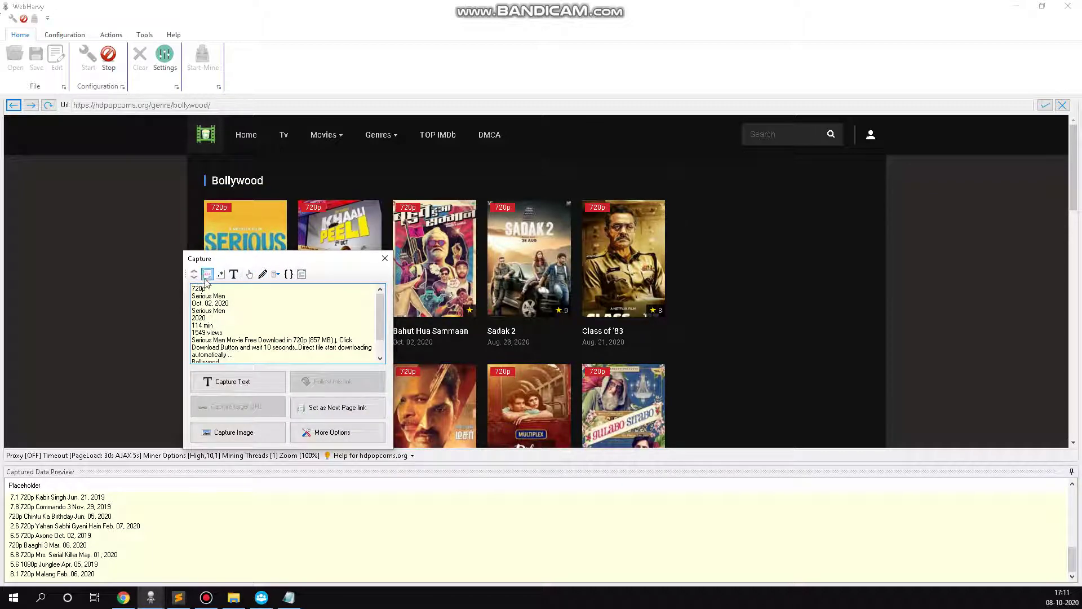
left_click(208, 274)
left_click(220, 274)
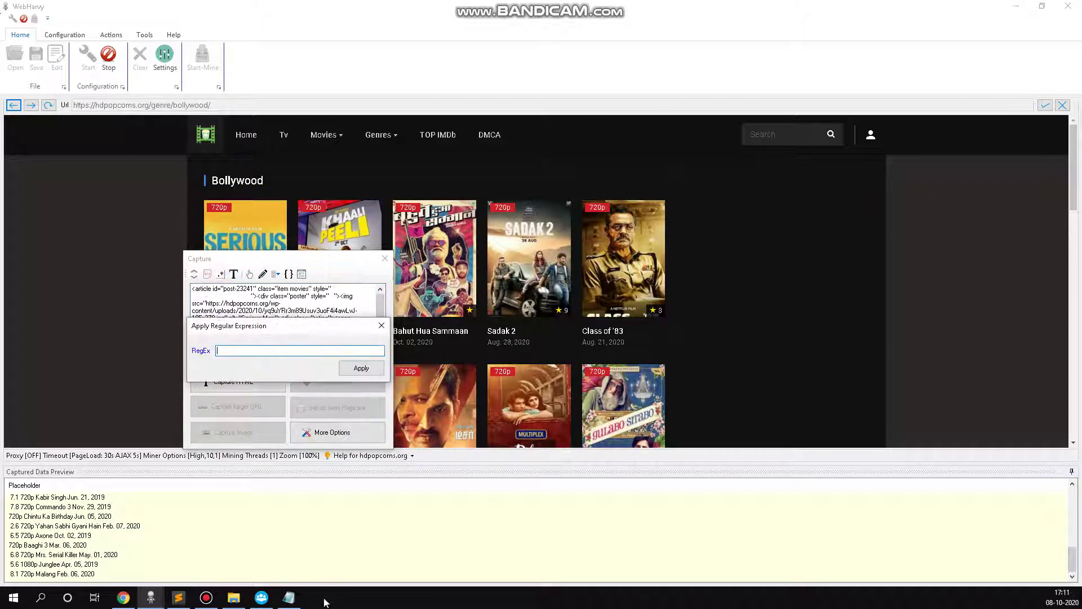
left_click(287, 599)
left_click_drag(554, 64, 383, 66)
key("ctrl+c")
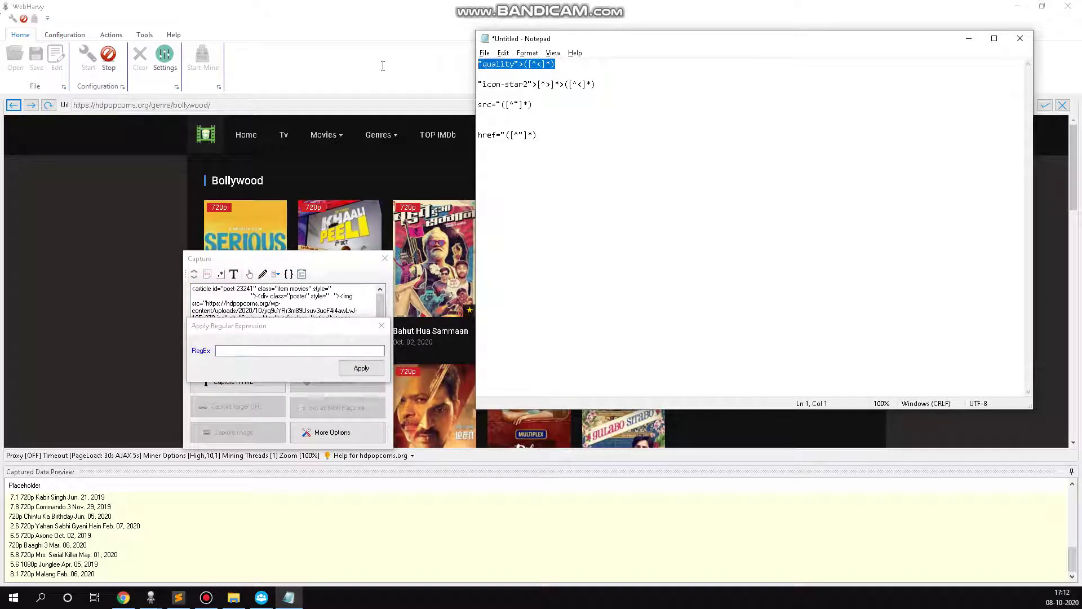
left_click(303, 349)
key("ctrl+v")
left_click(361, 367)
Capture the regex-filtered HTML as Quality and widen its column in the data preview
left_click(242, 391)
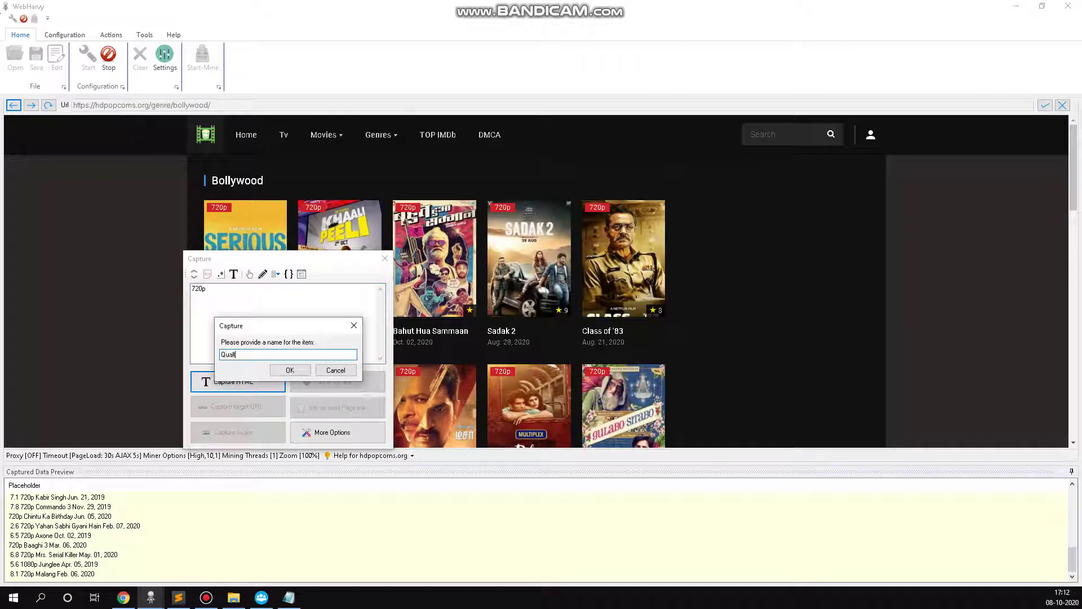
type("Quality")
key("Return")
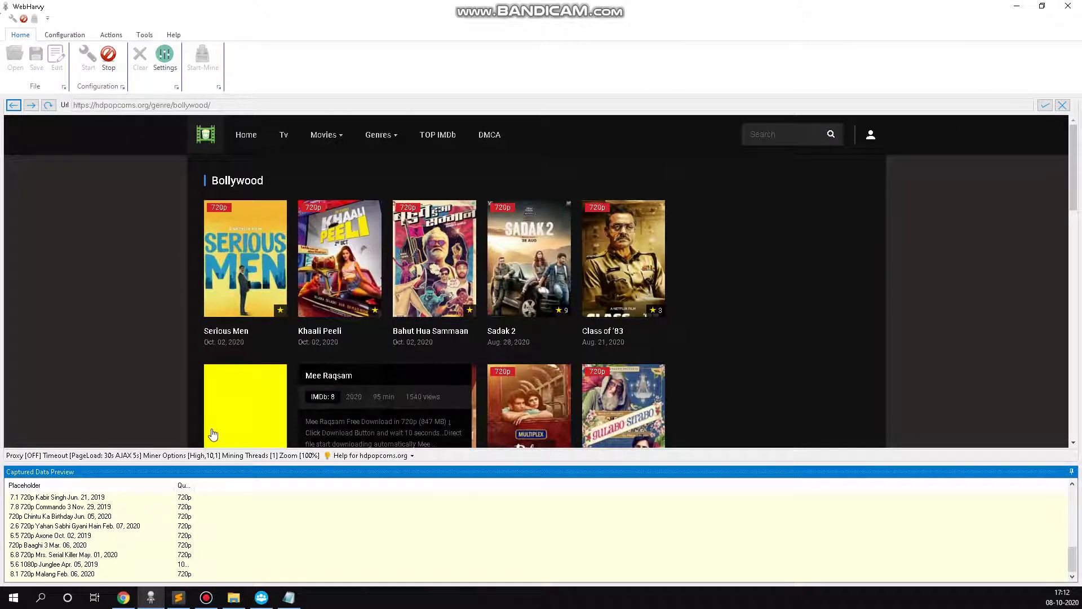
left_click_drag(195, 485, 254, 485)
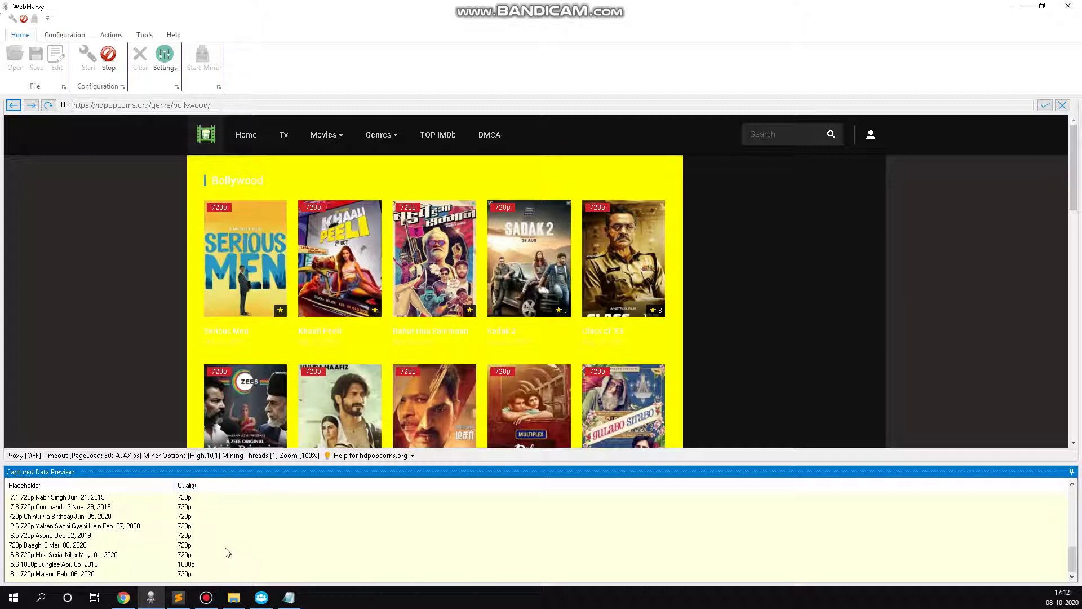
scroll(225, 544, "up", 10)
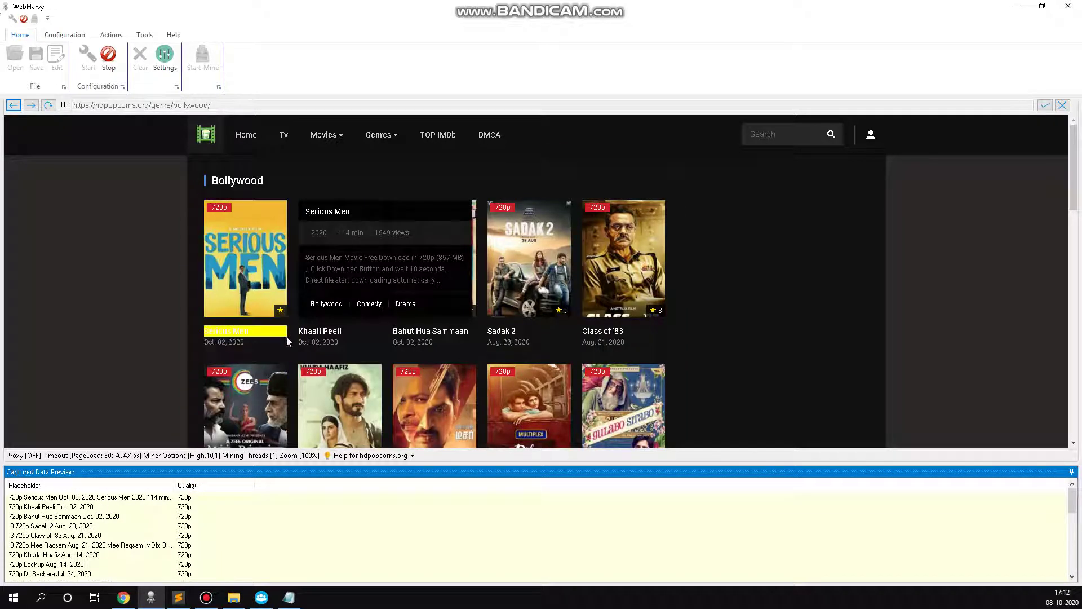
Switch the Serious Men block's capture to HTML and apply the regular expression "icon-star2">[^>]*>([^<]*) copied from Notepad
left_click(289, 357)
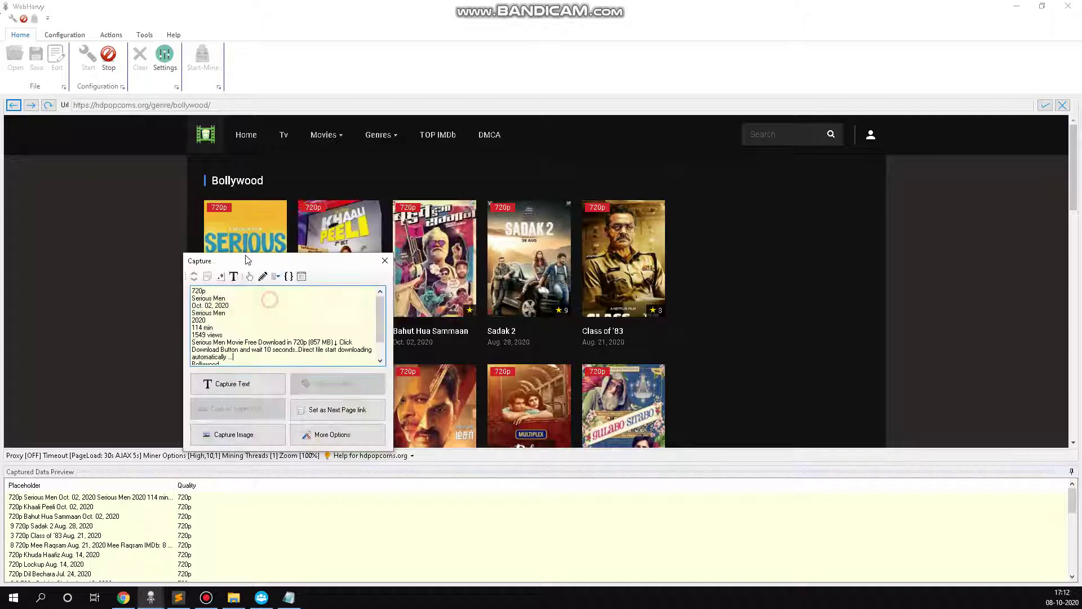
left_click(221, 276)
left_click(221, 276)
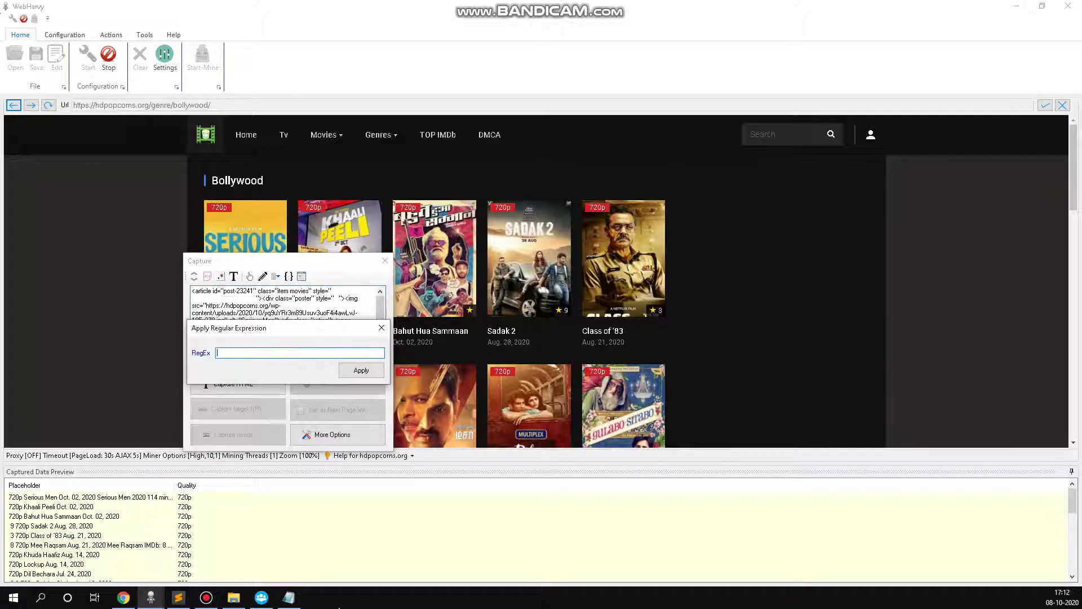
left_click(288, 598)
left_click_drag(594, 86, 466, 88)
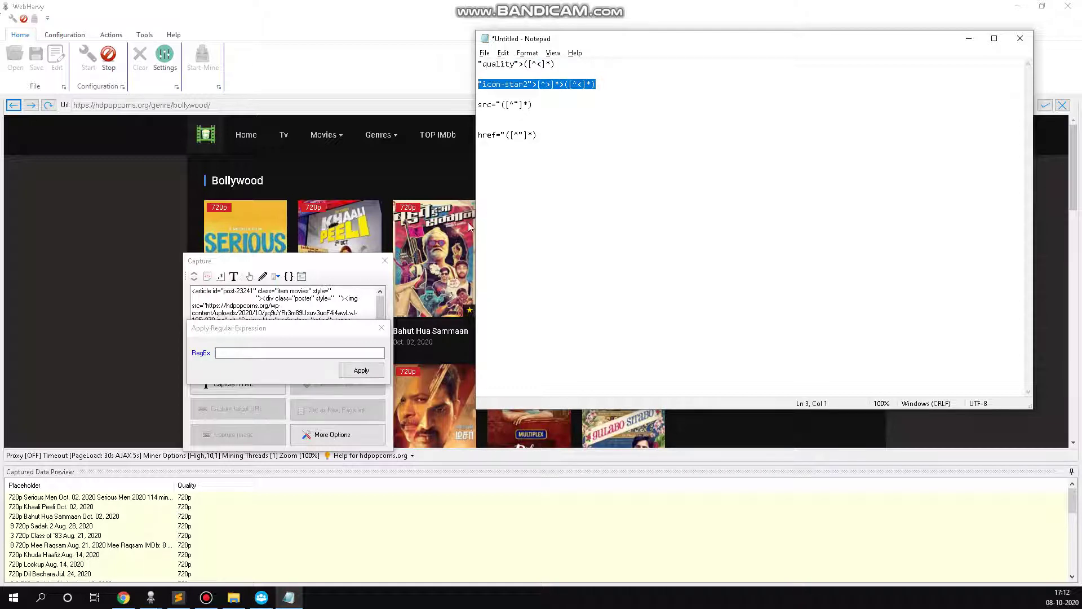
key("ctrl+c")
left_click(290, 353)
key("ctrl+v")
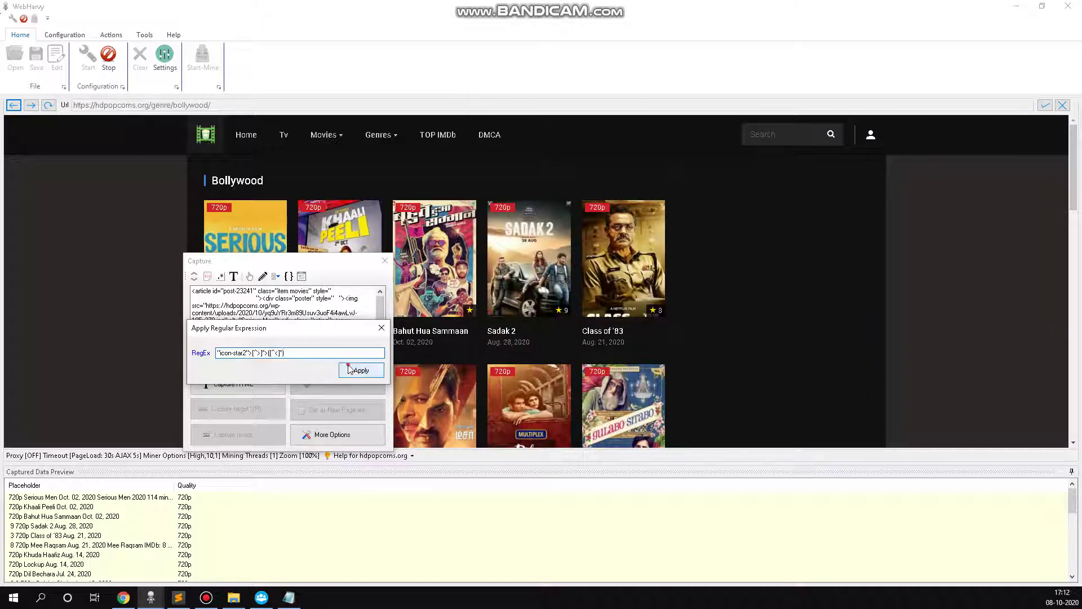
left_click(353, 369)
Capture the regex-filtered HTML as Rating and widen its column in the data preview
left_click(270, 377)
type("Rat")
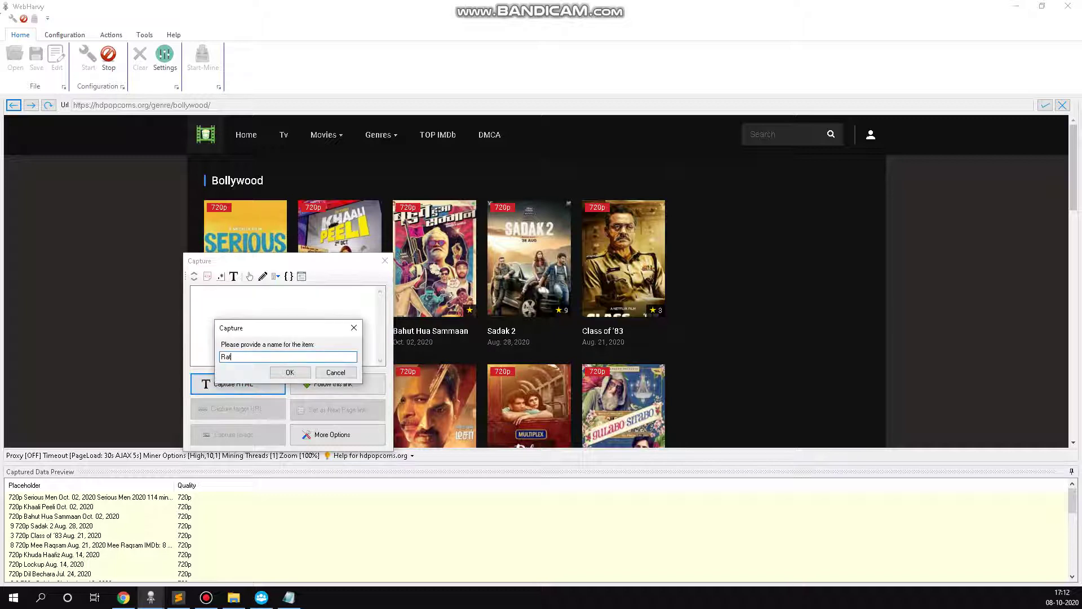
type("ing")
key("Return")
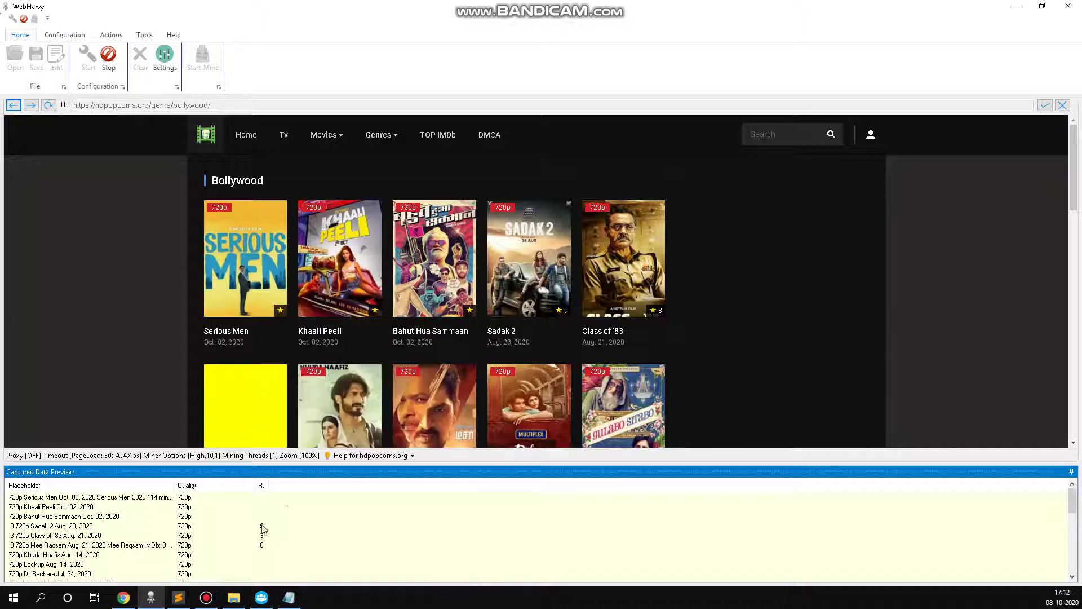
left_click_drag(268, 489, 337, 489)
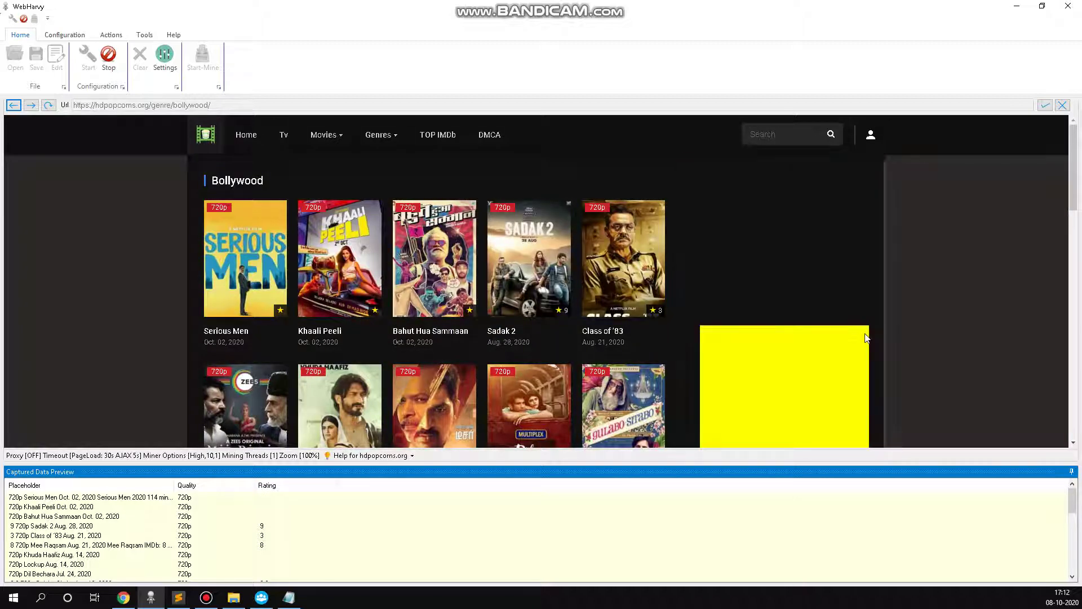
scroll(831, 332, "down", 4)
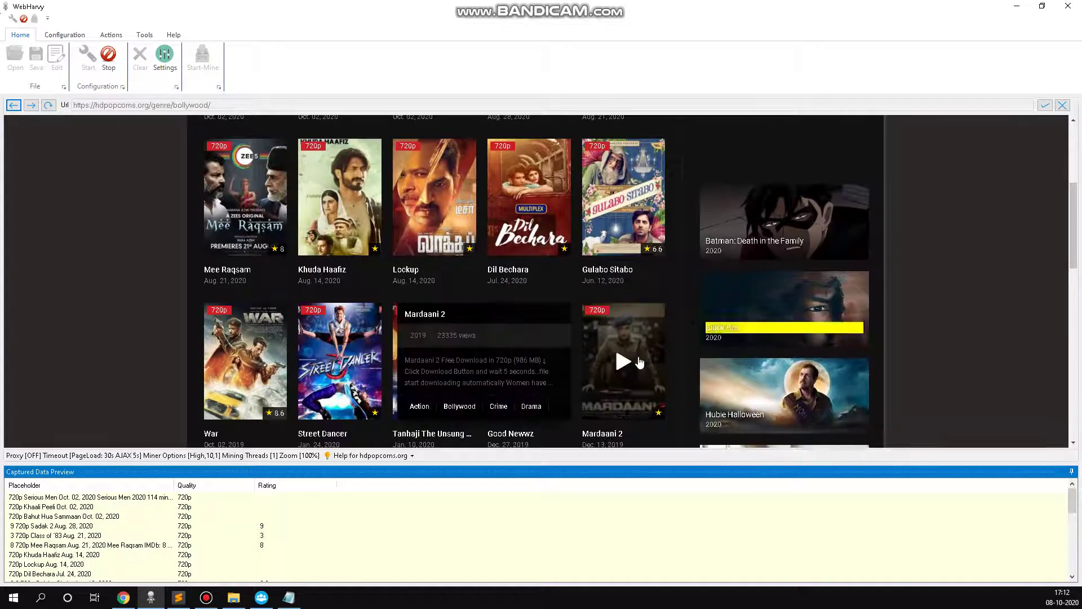
scroll(510, 300, "up", 4)
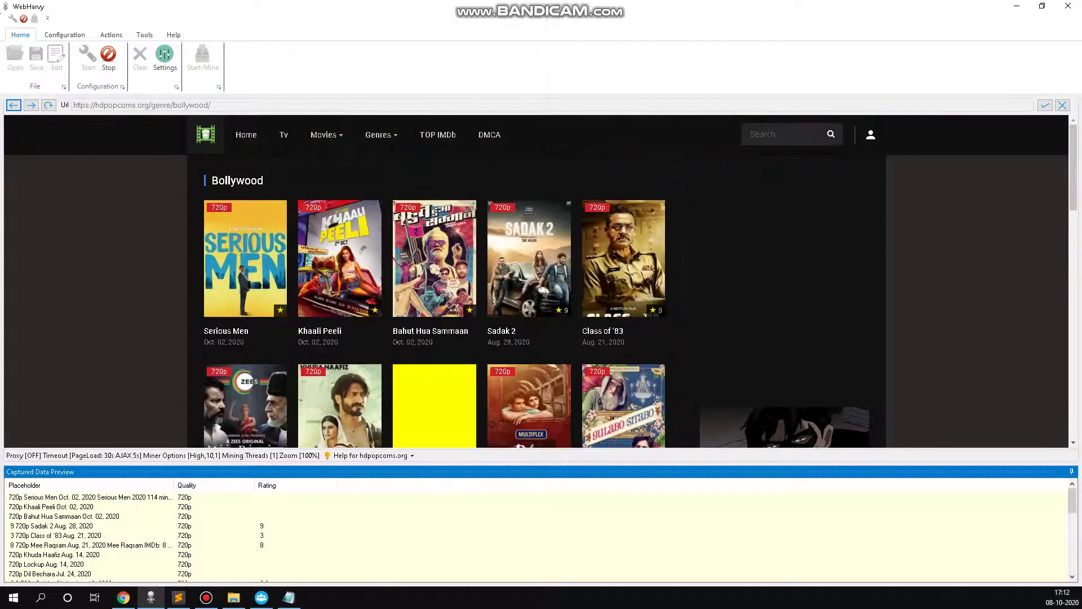
left_click(296, 602)
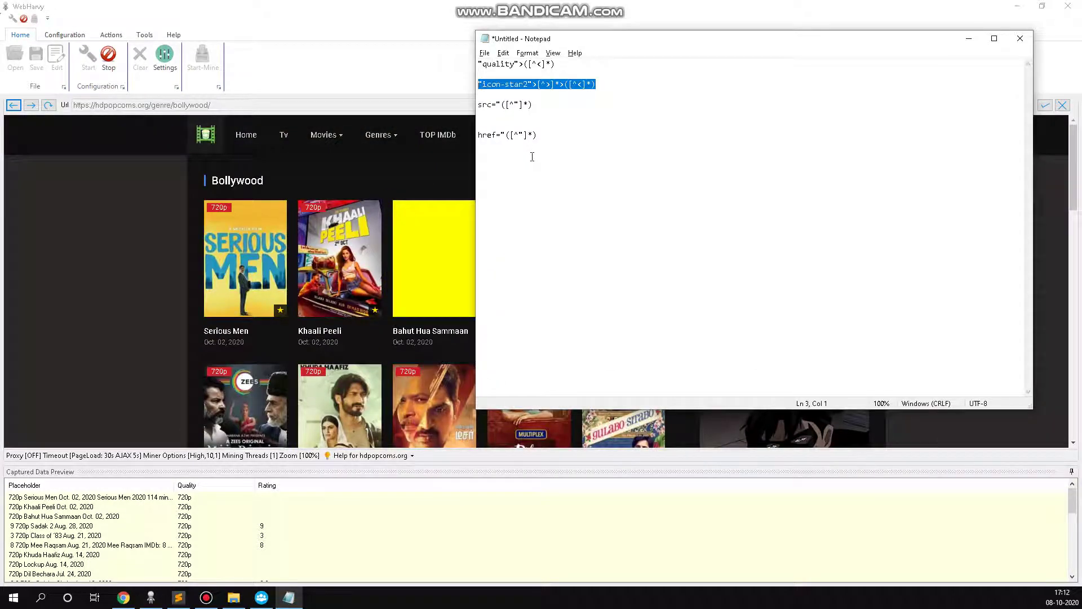
left_click(150, 597)
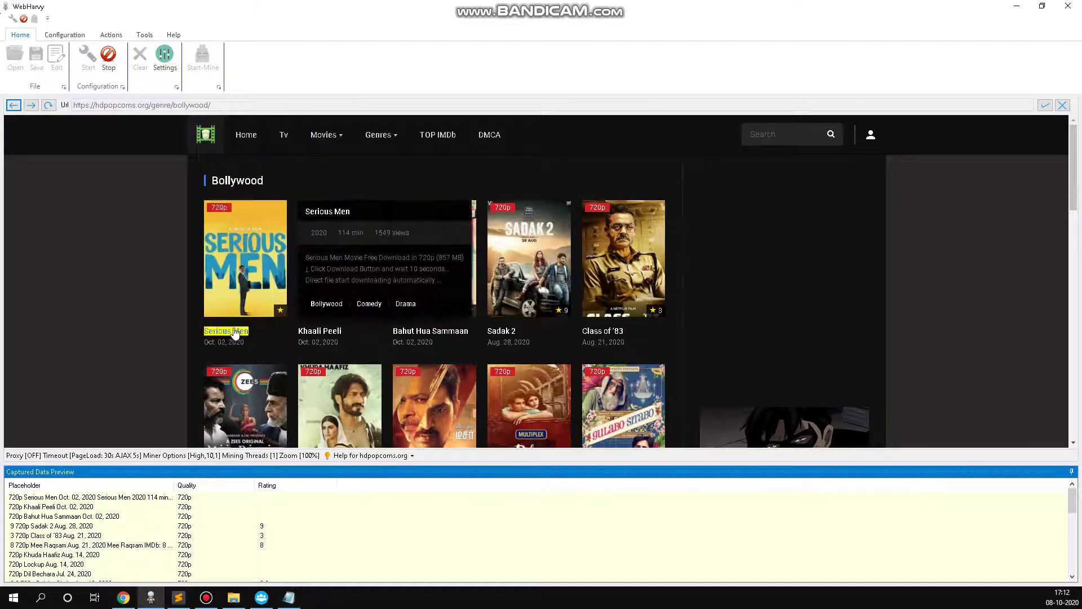
Capture the text of the Serious Men title as Name and check the captured rows in the data preview
left_click(235, 332)
left_click(188, 382)
type("D")
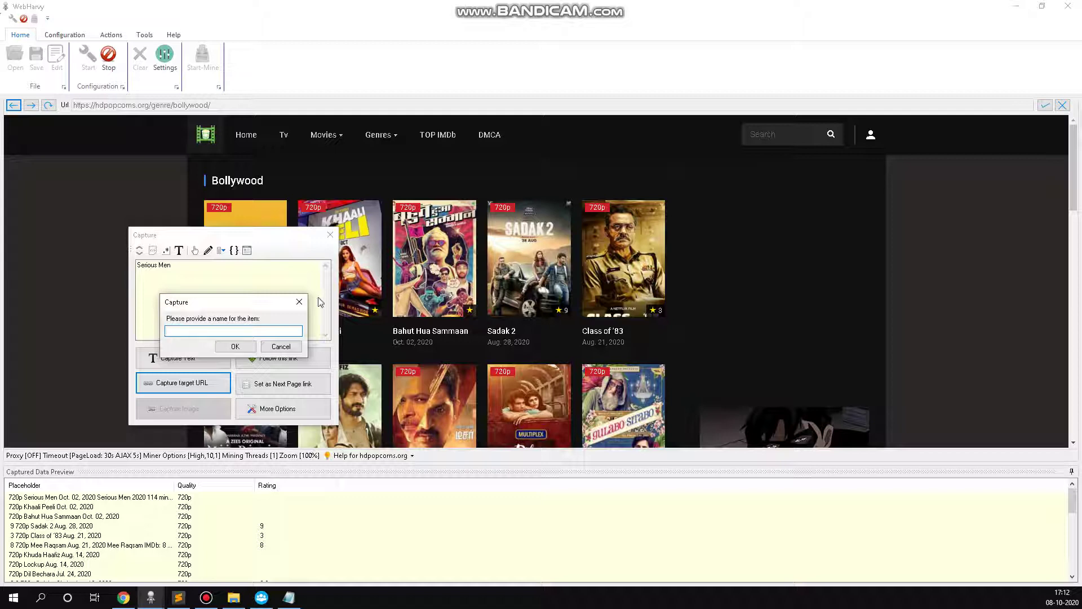
left_click(298, 302)
left_click(178, 362)
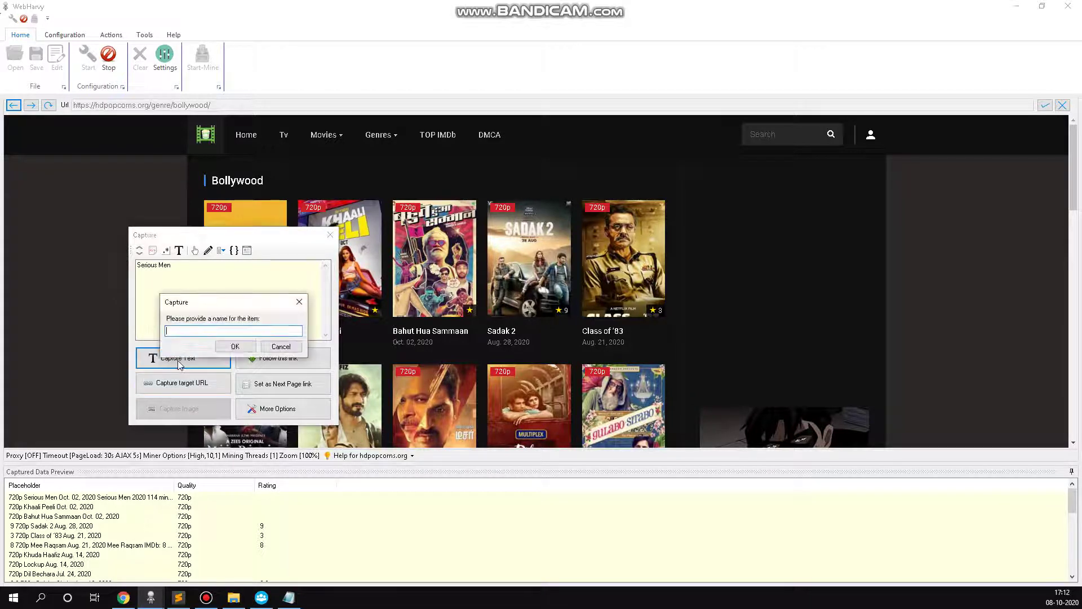
type("Name")
key("Return")
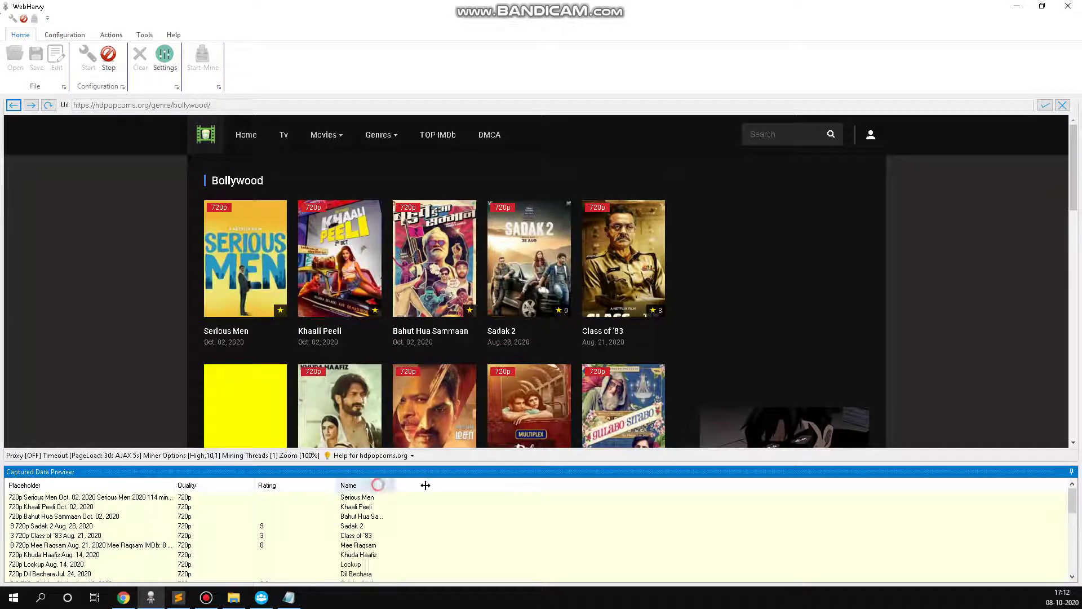
scroll(415, 532, "down", 10)
scroll(417, 534, "up", 10)
Capture the target URL of the Serious Men title as Details page URL and review the preview rows
left_click(248, 336)
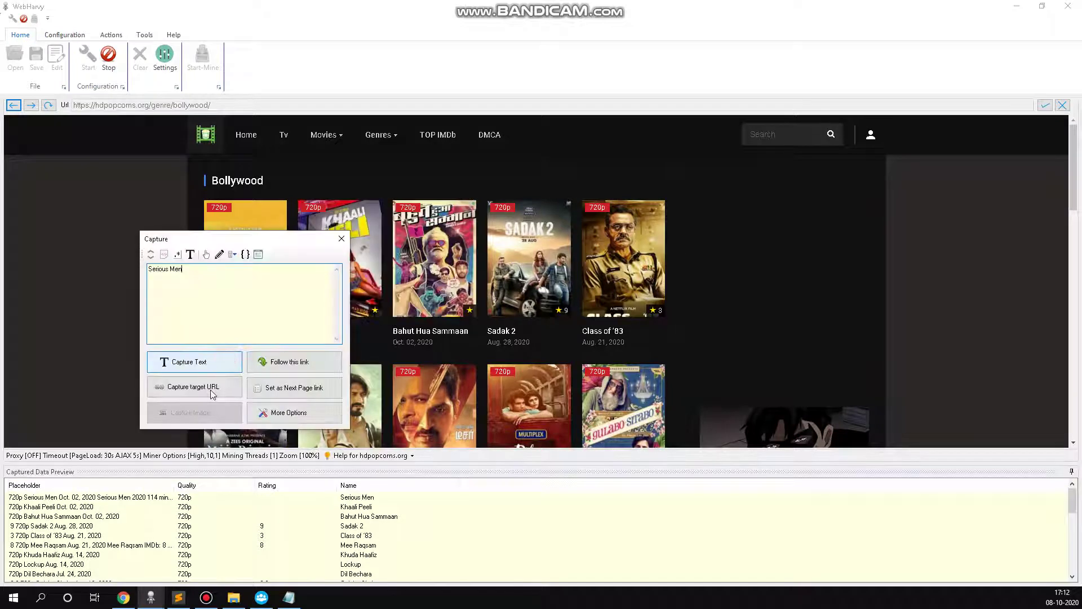
left_click(206, 387)
type("Details")
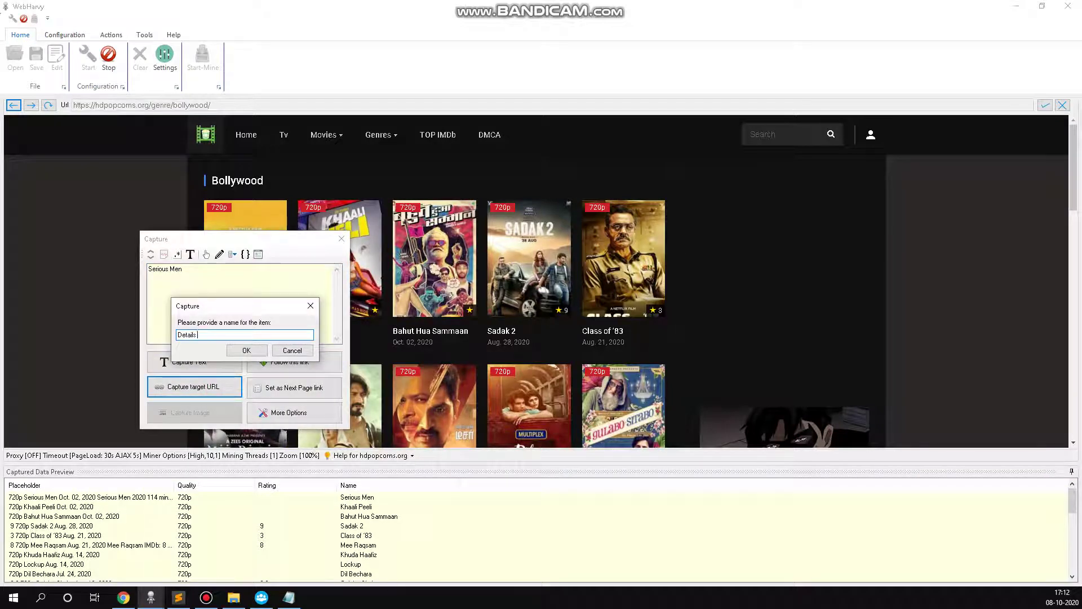
type(" page URL")
key("Return")
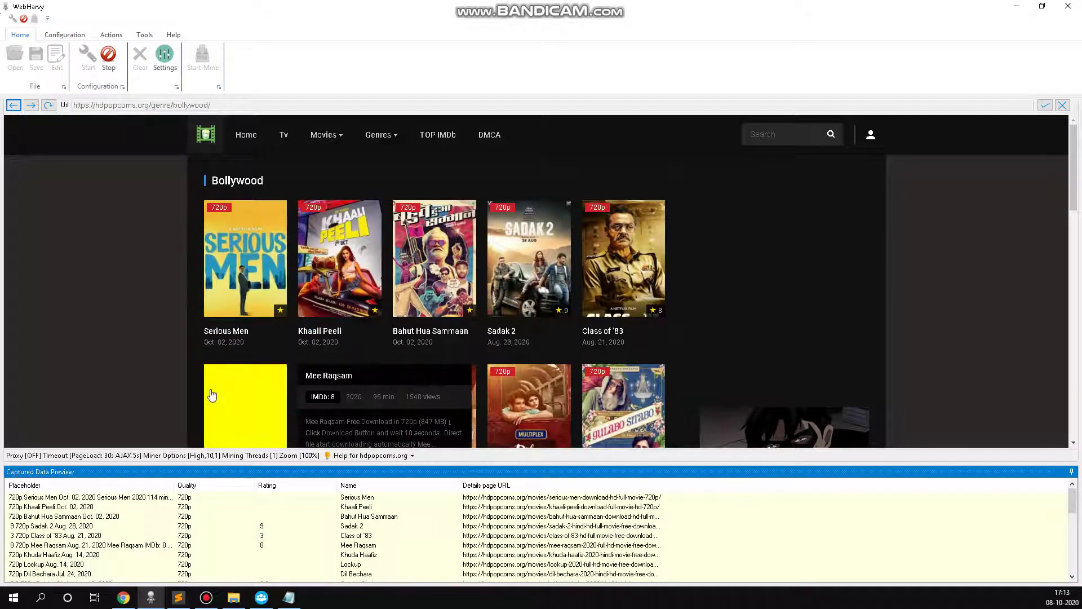
scroll(468, 530, "down", 1)
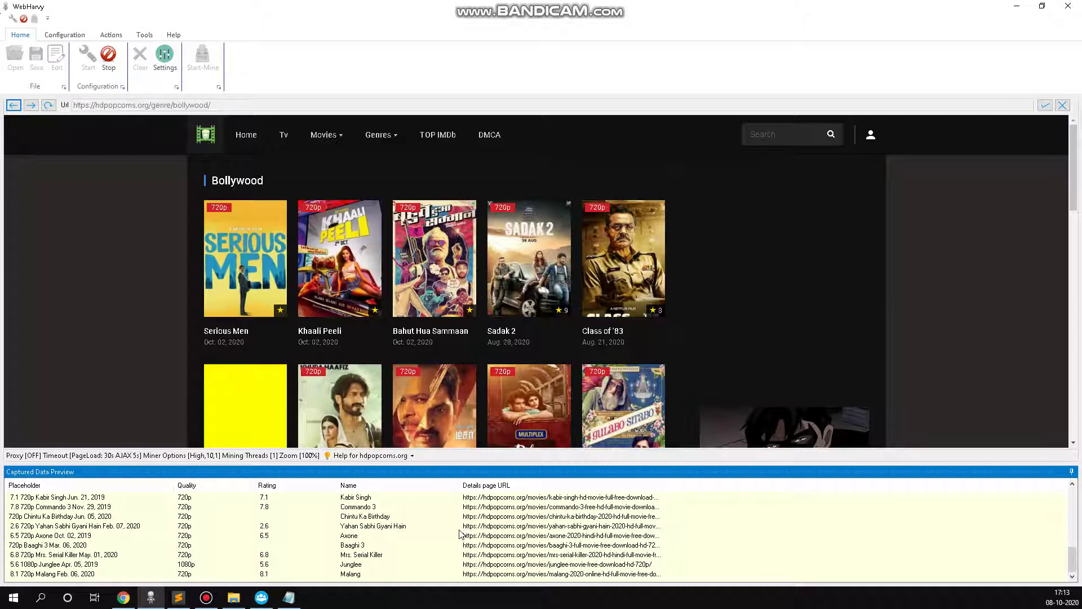
scroll(460, 533, "up", 5)
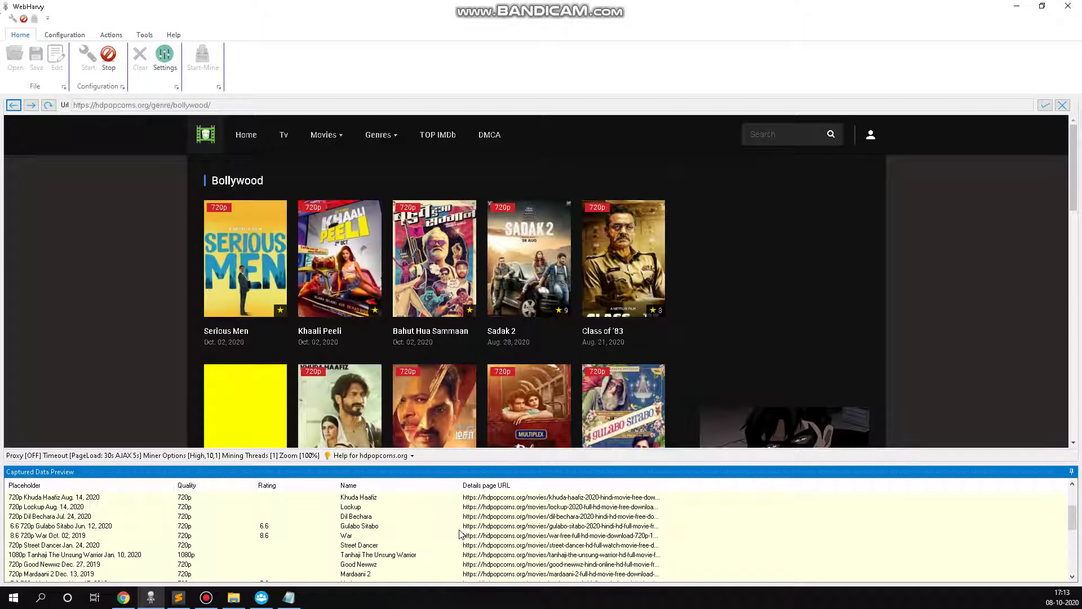
Follow the Serious Men title link to its details page and copy the expression src="([^"]*) from Notepad
left_click(237, 334)
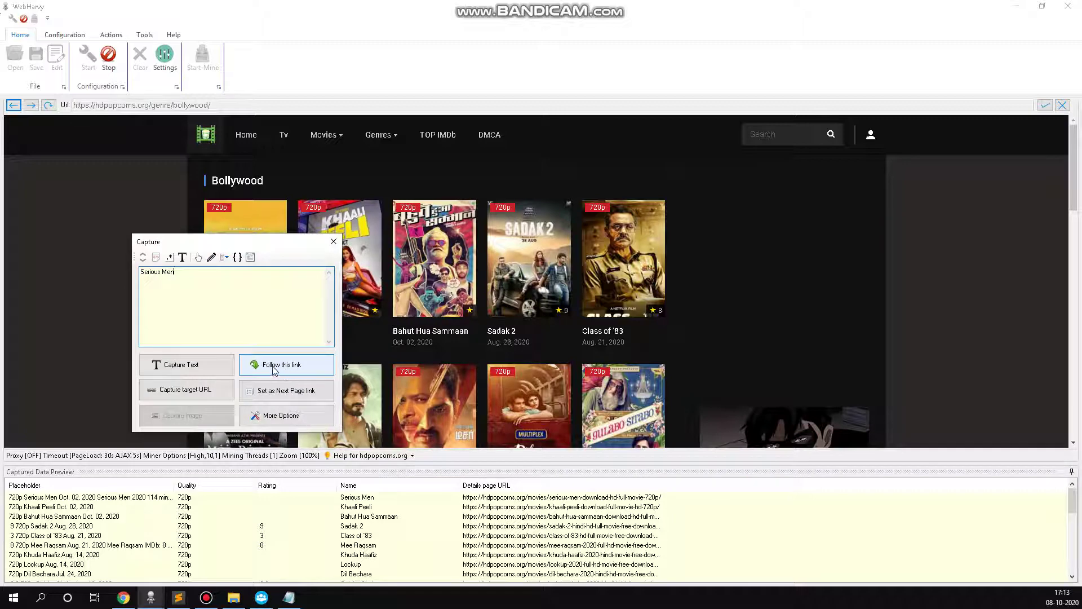
left_click(275, 366)
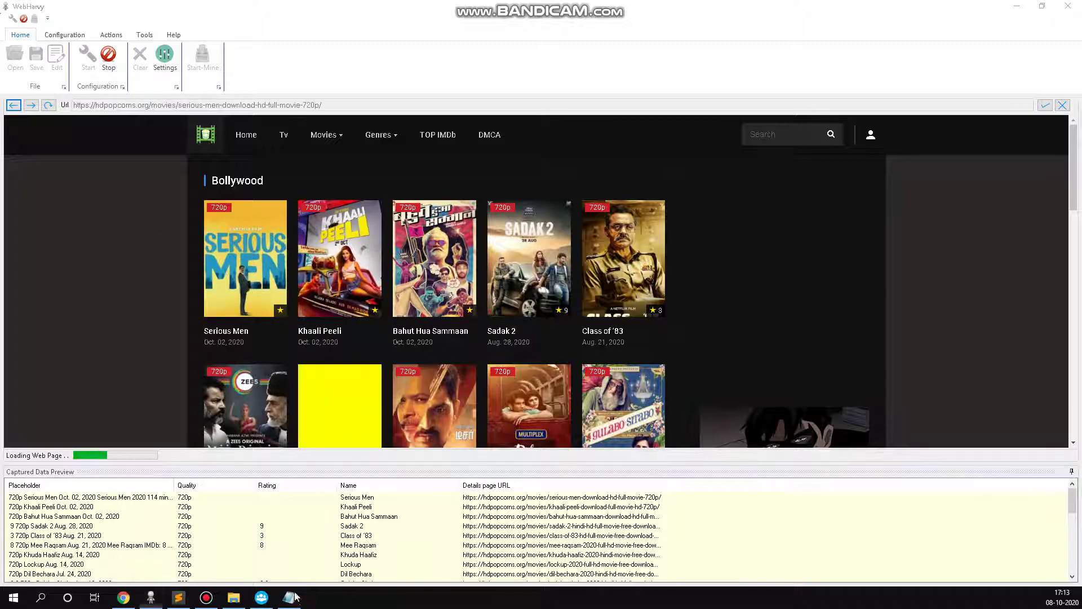
left_click(288, 598)
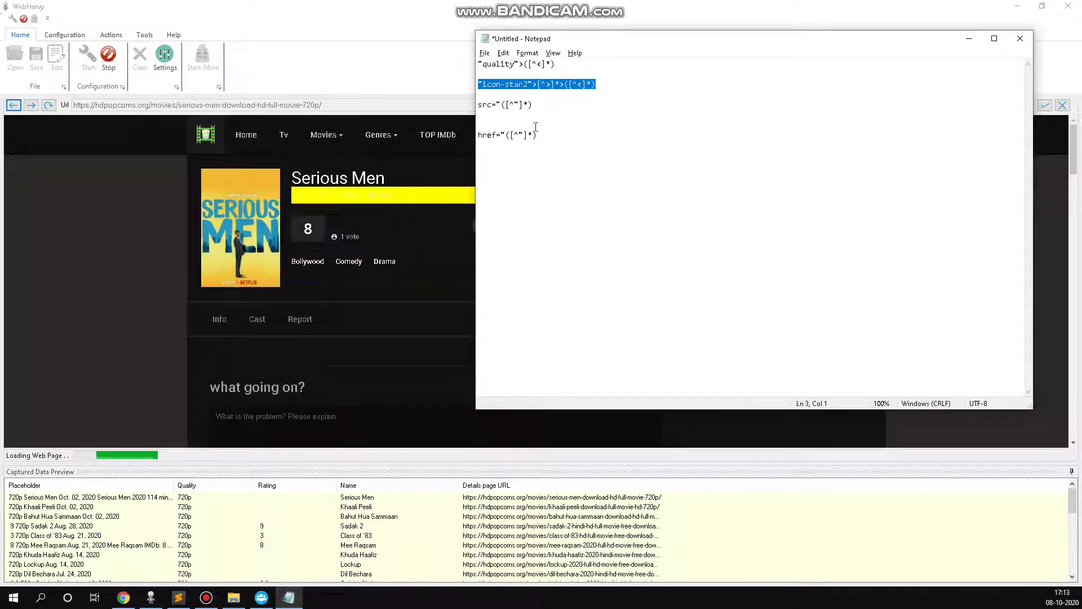
left_click_drag(532, 105, 477, 106)
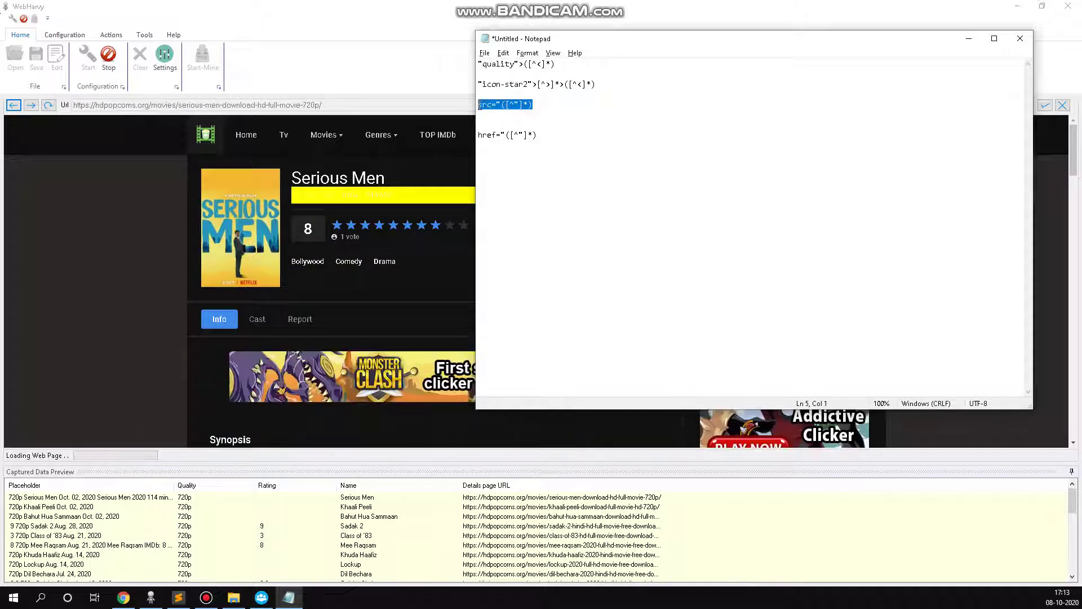
left_click(296, 6)
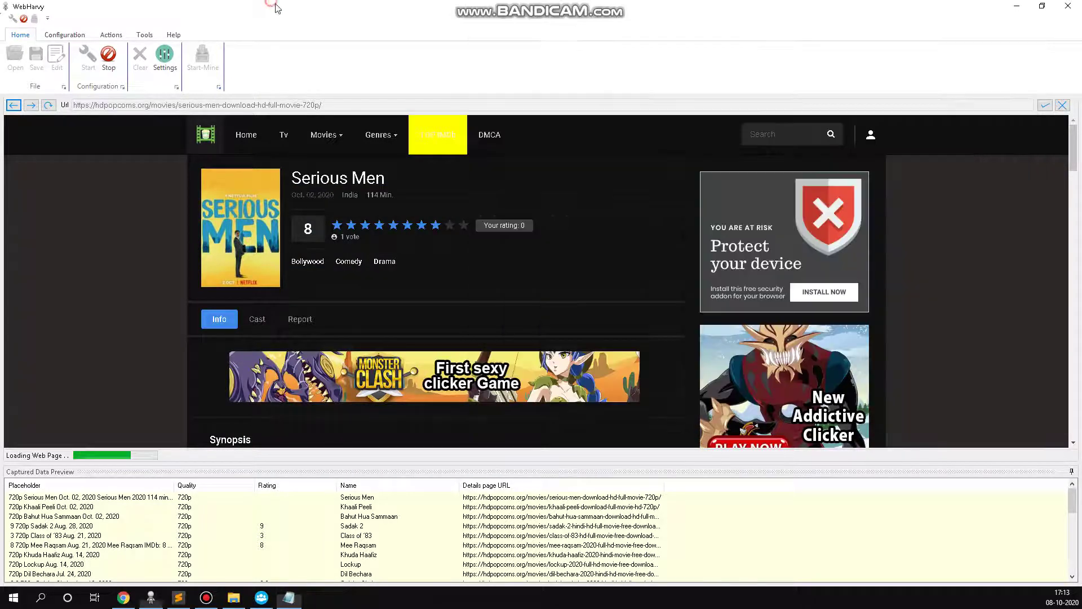
Switch the first synopsis screenshot's capture to HTML and apply the regular expression src="([^"]*)
scroll(309, 334, "down", 4)
left_click(309, 334)
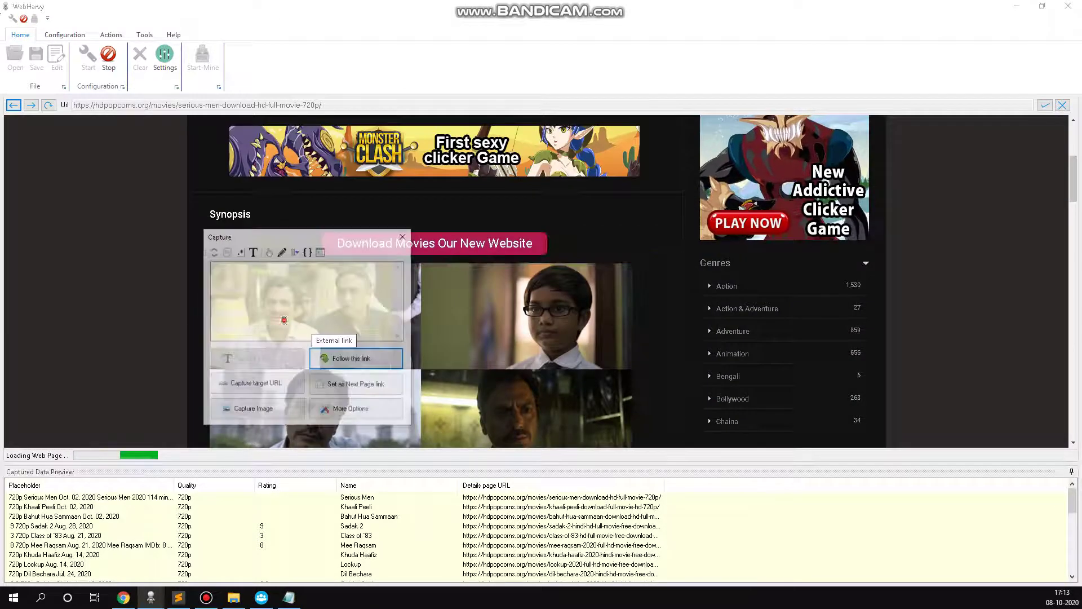
left_click(226, 252)
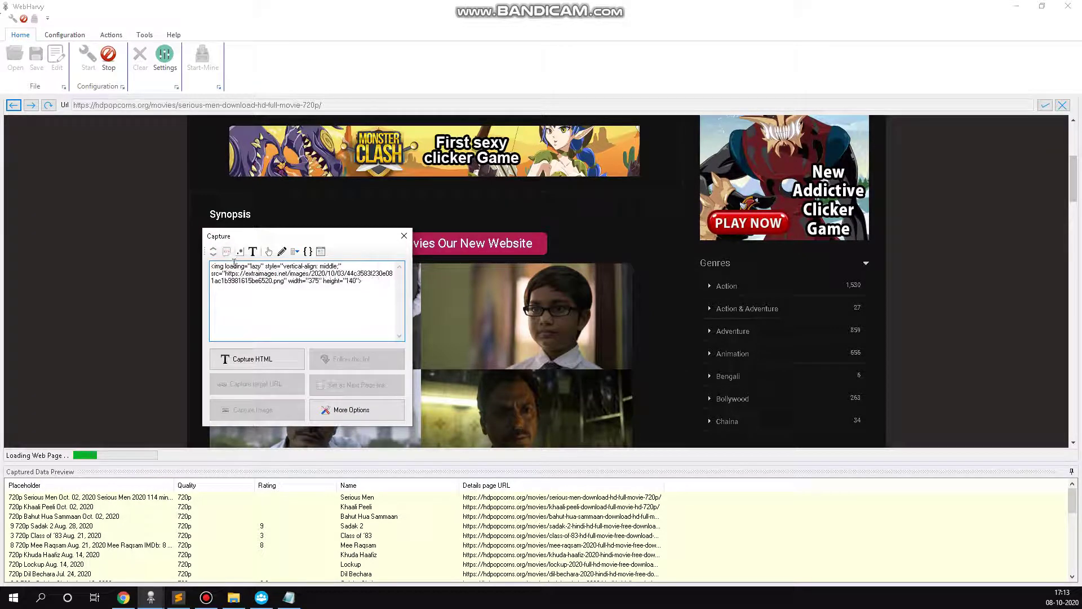
left_click(240, 252)
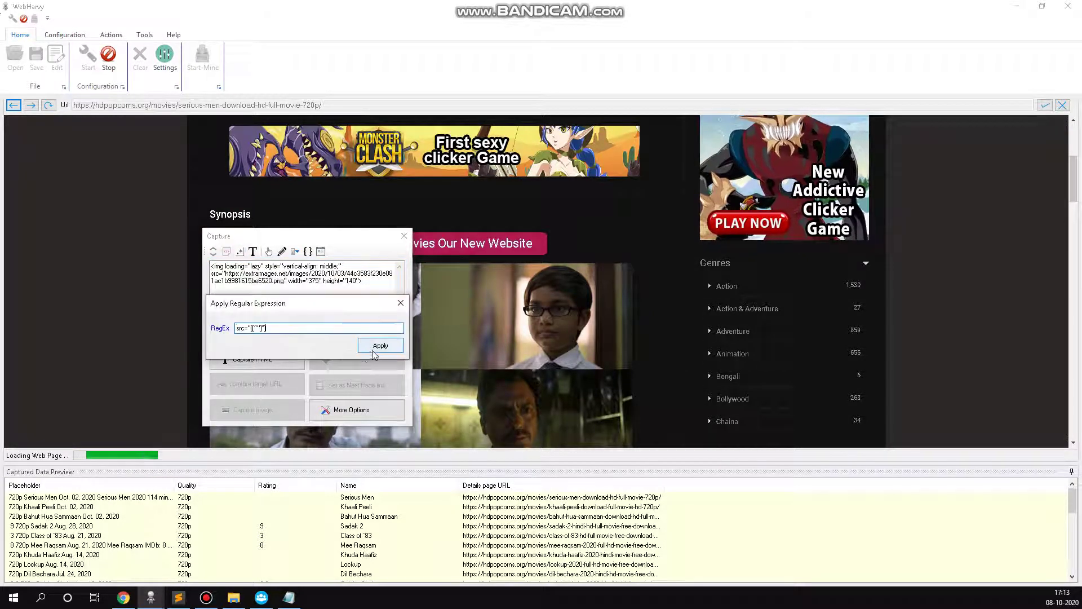
left_click(369, 348)
Capture the regex-filtered address as an image named Images, including all similar images on the page
left_click(253, 409)
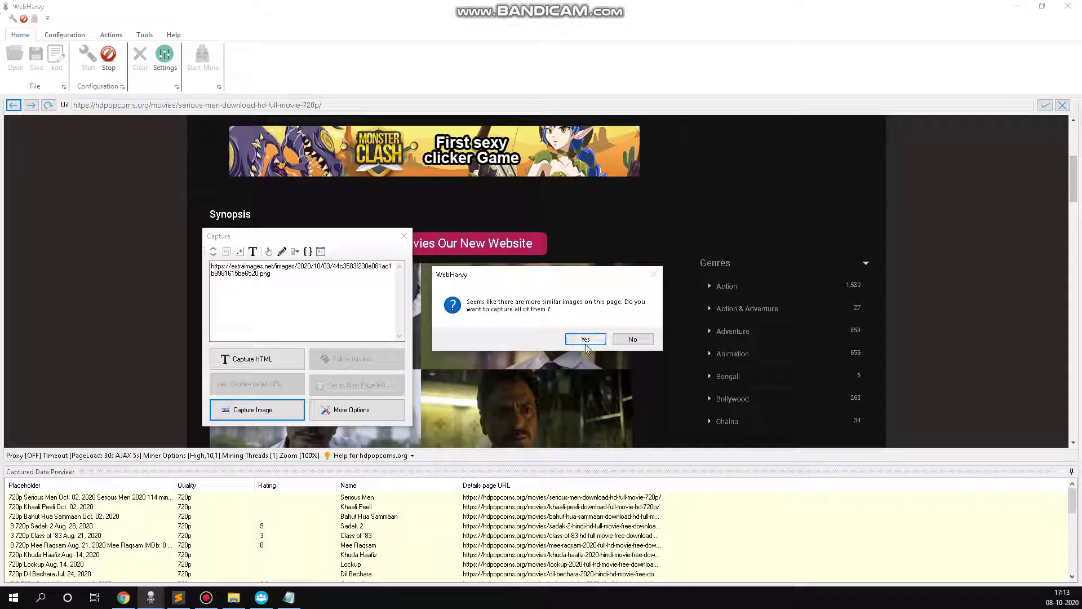
left_click(585, 340)
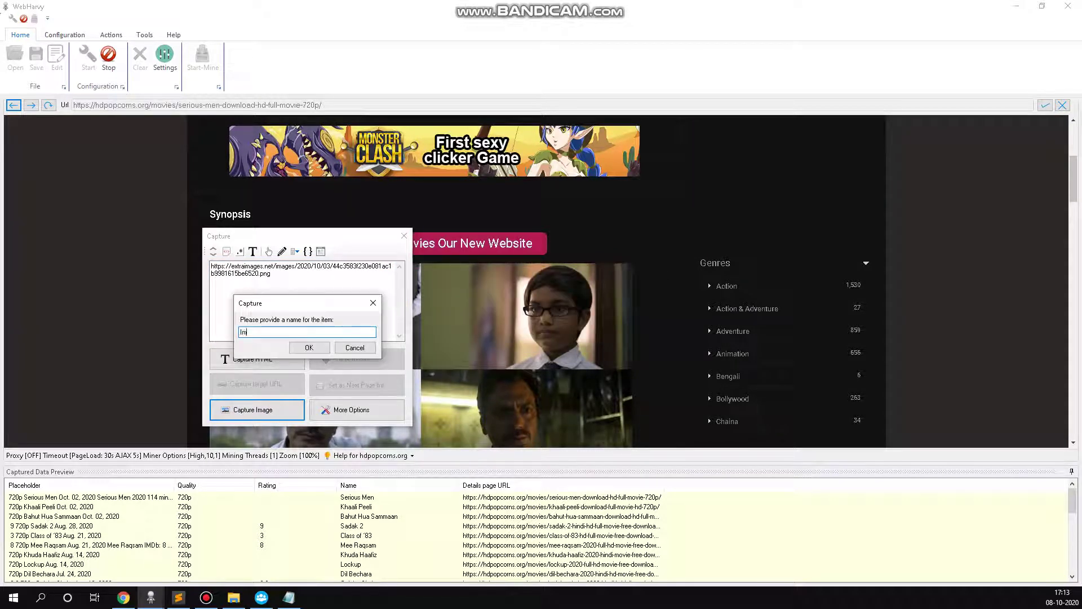
key("Return")
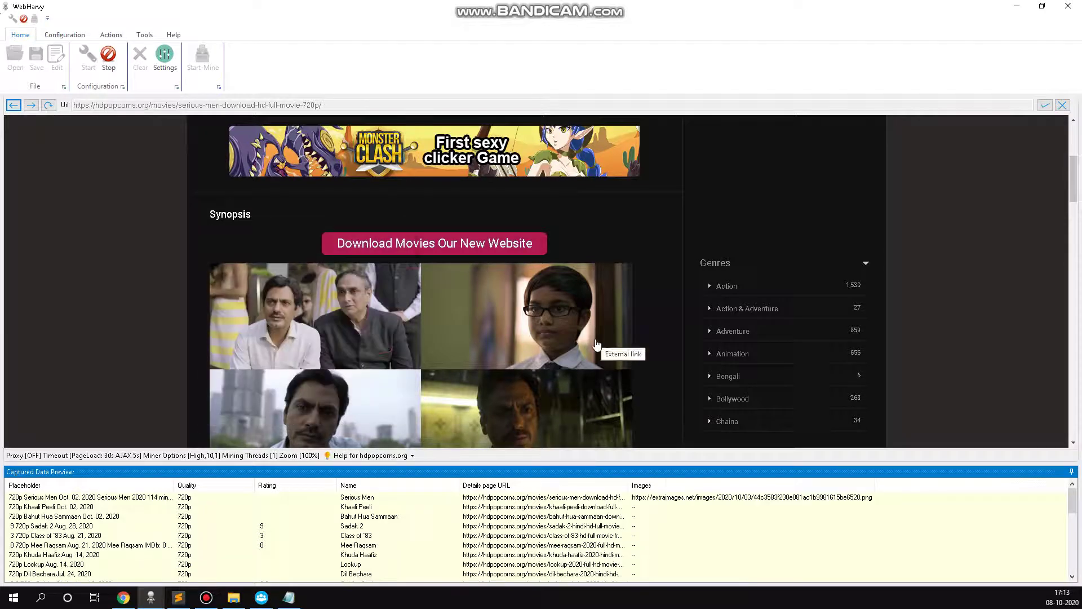
Capture the first synopsis screenshot with the Download Image option and name it main image
left_click(383, 354)
left_click(349, 430)
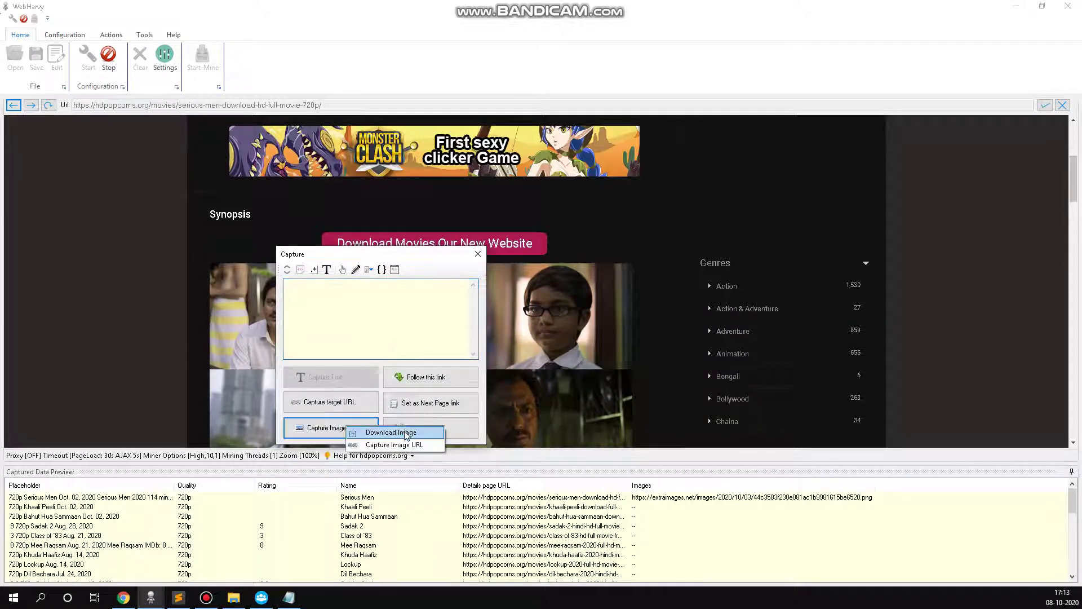
left_click(407, 431)
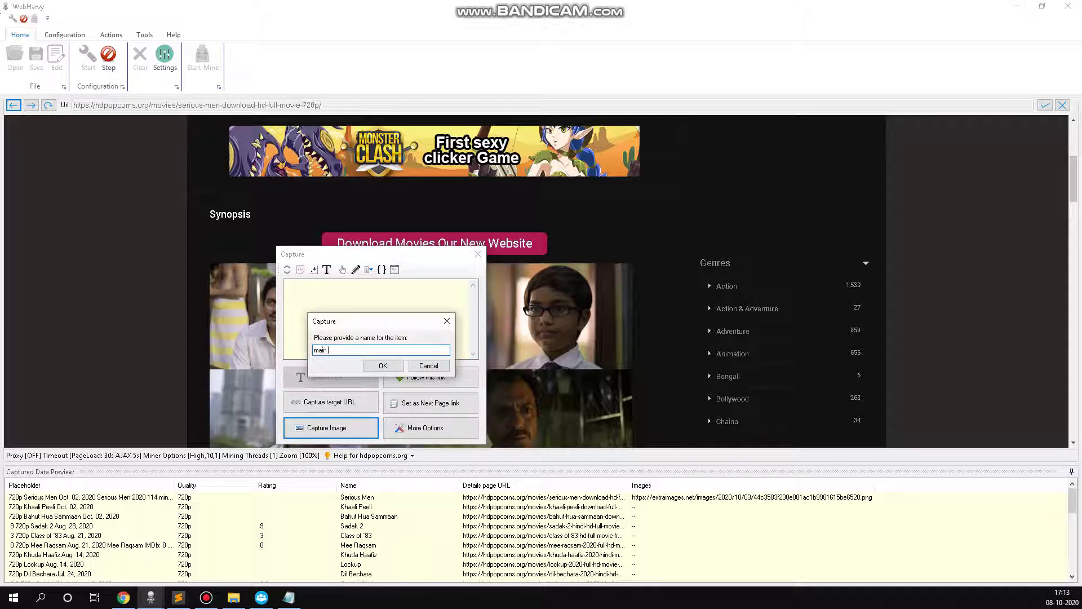
type("main image")
key("Return")
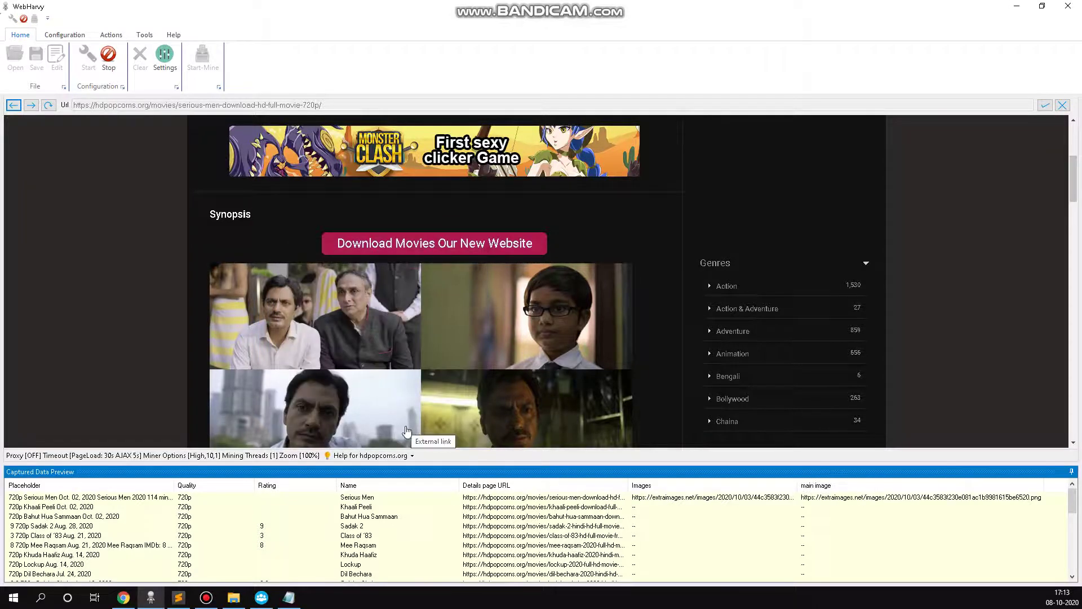
Capture the text of the rating number beside the movie's stars as Inside rating
scroll(441, 374, "up", 4)
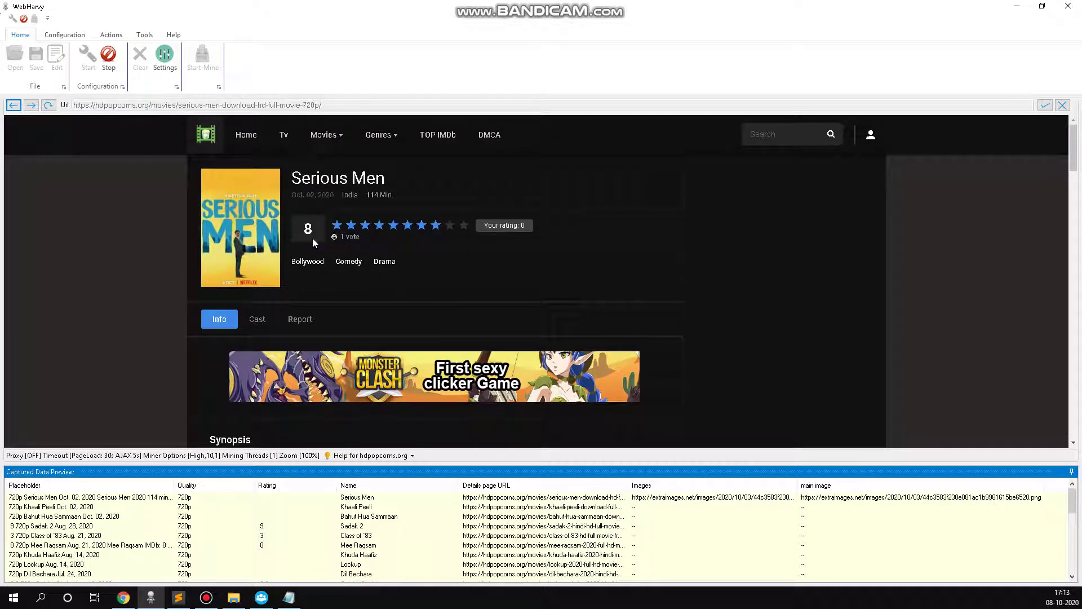
left_click(312, 237)
left_click(282, 269)
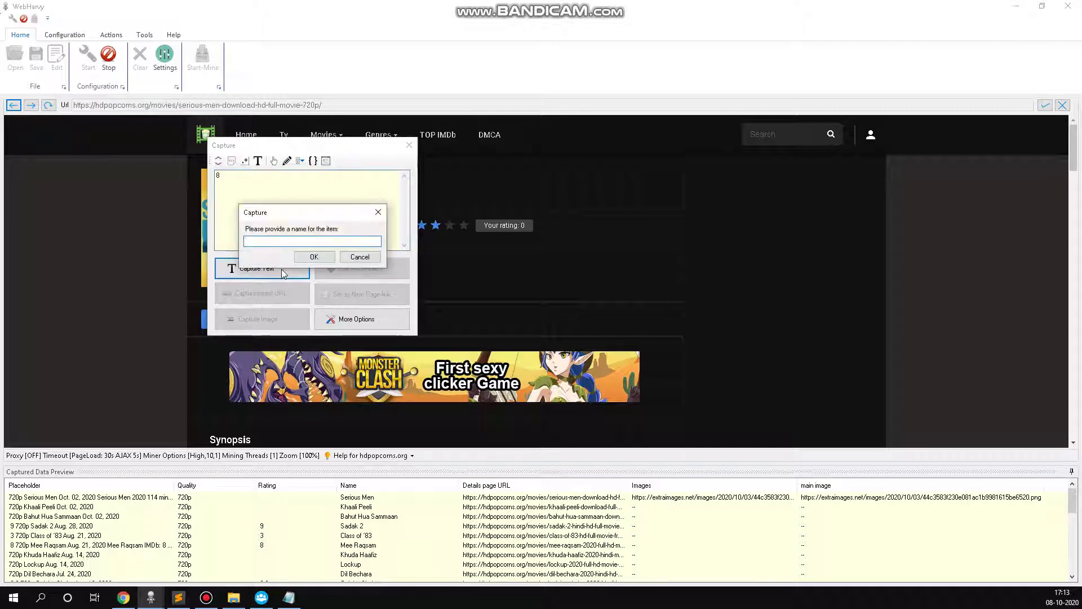
type("Inside rating?")
key("Return")
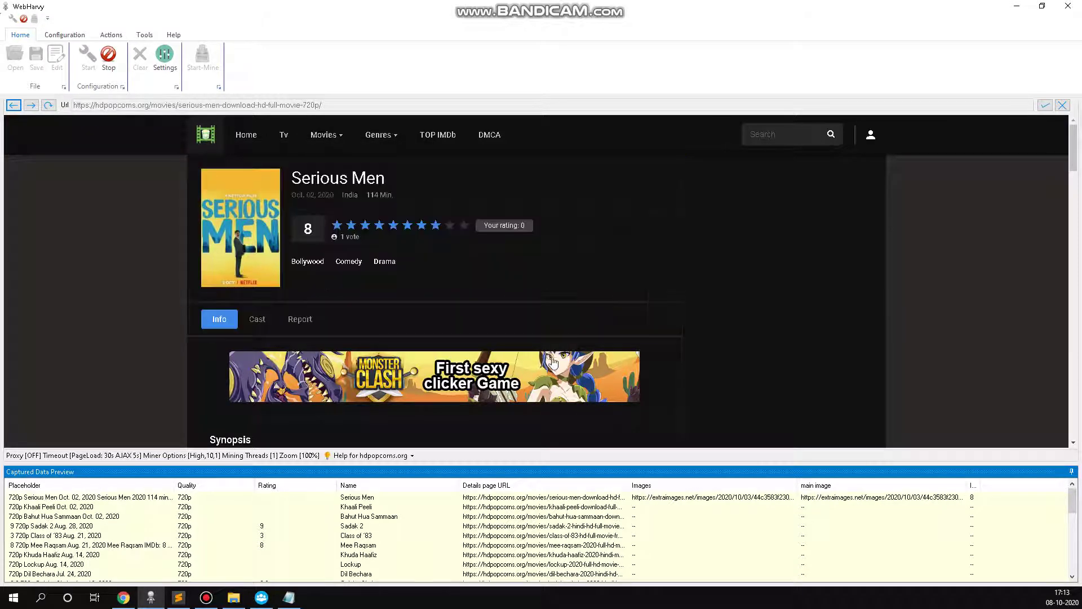
Copy the expression href="([^"]*) from Notepad and return to the Download Now area of the movie's details page
left_click(289, 597)
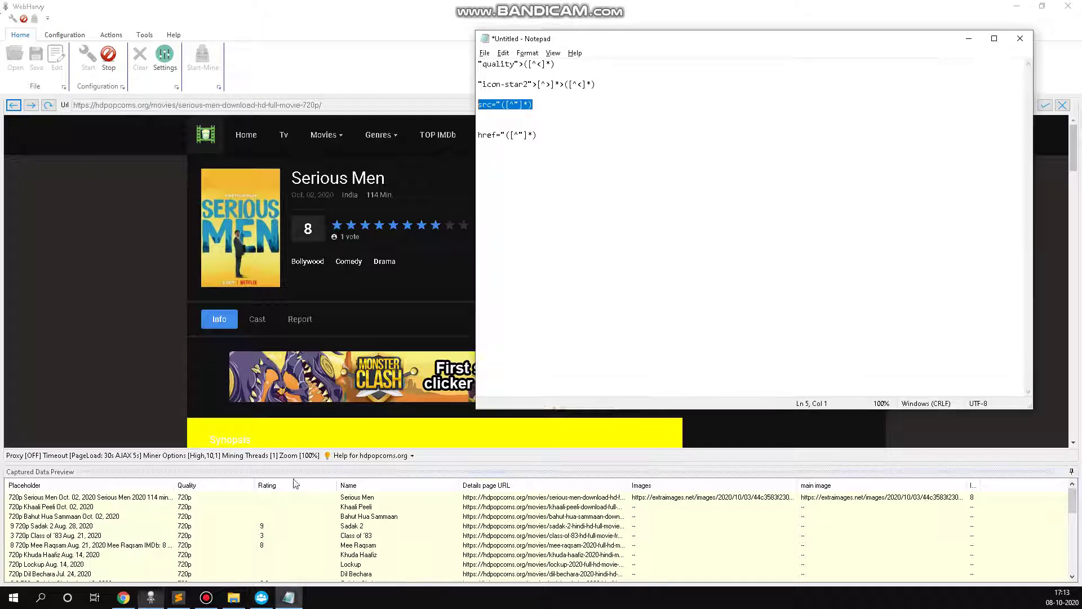
left_click_drag(539, 137, 472, 141)
left_click(473, 146)
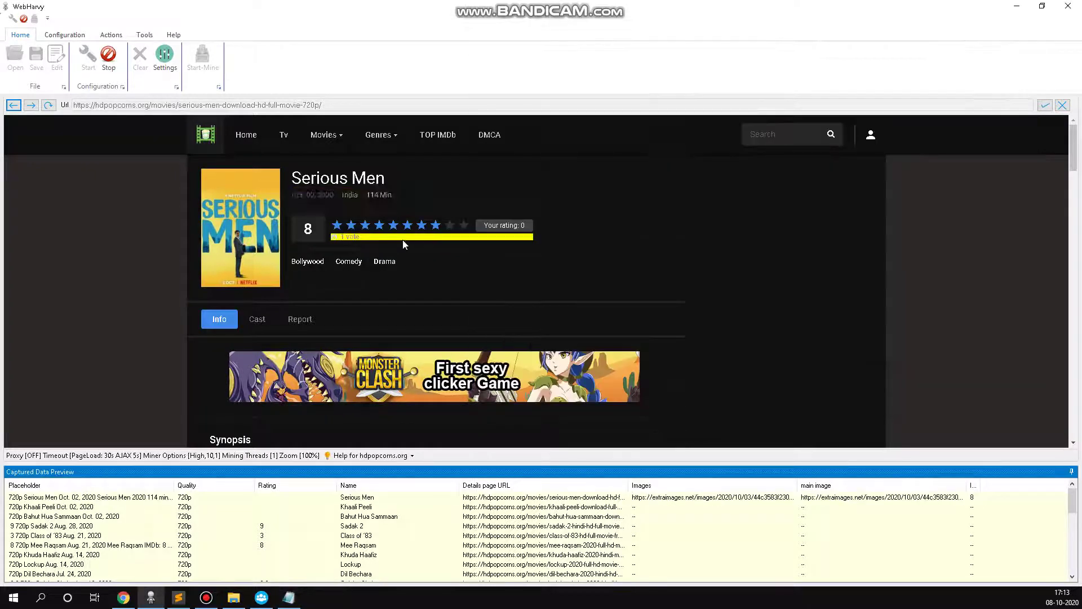
scroll(392, 260, "down", 5)
scroll(393, 259, "down", 4)
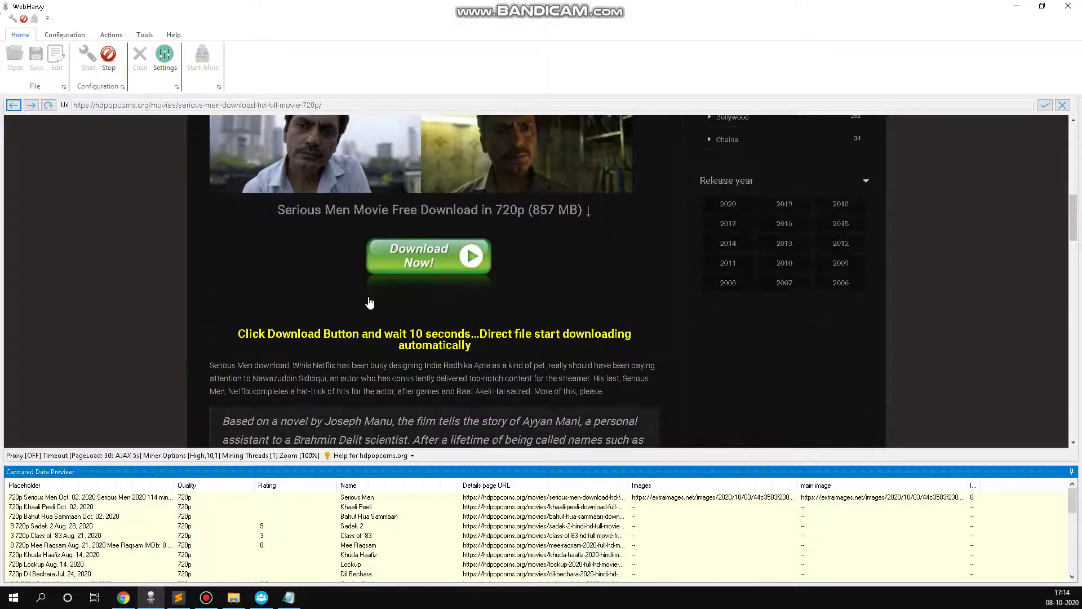
left_click(324, 265)
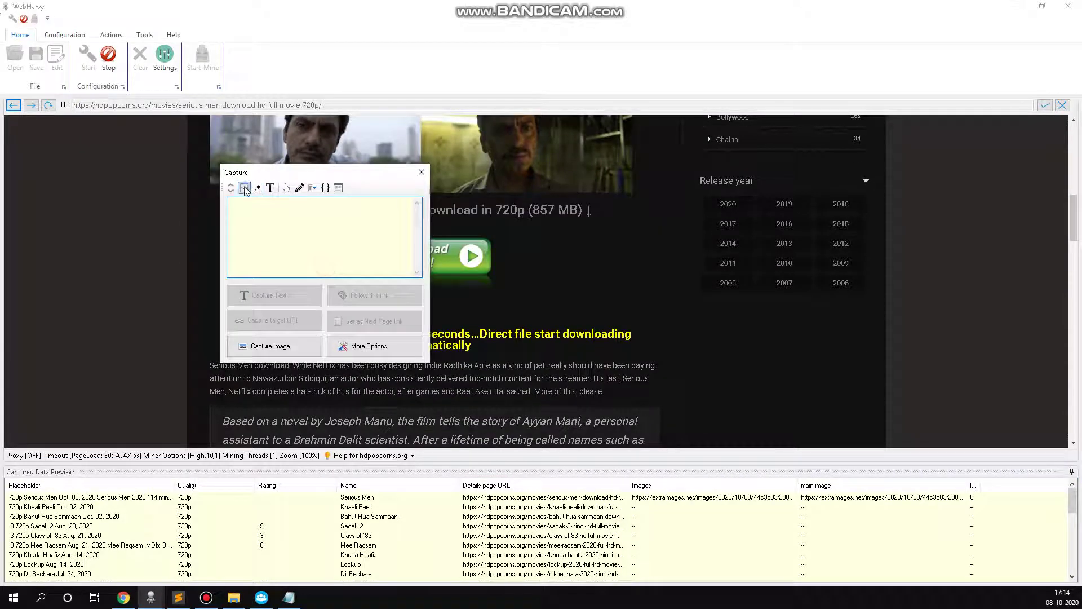
left_click(244, 188)
left_click(230, 191)
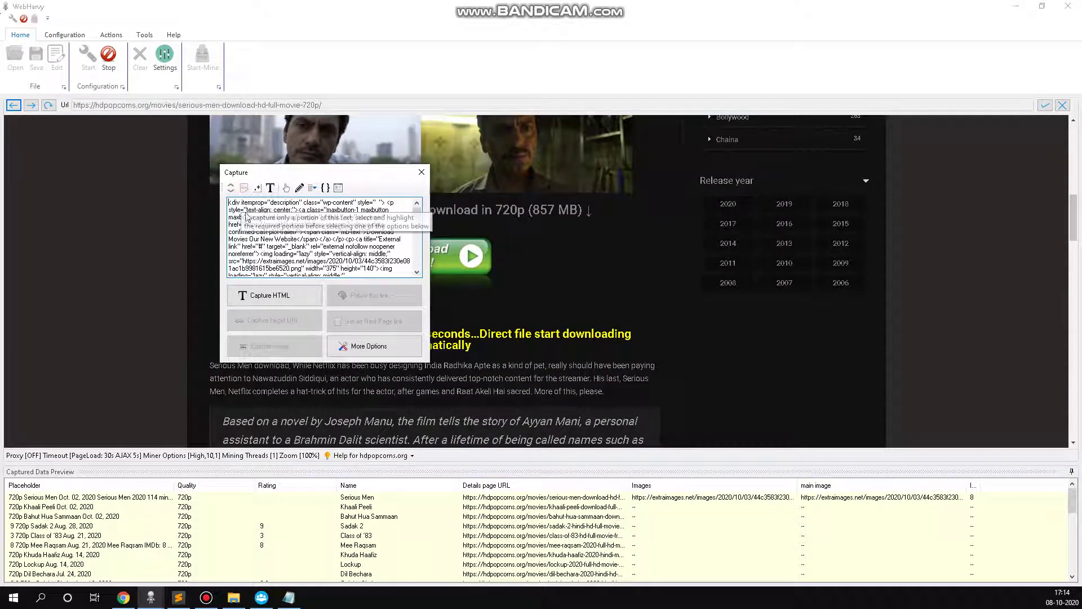
left_click(421, 172)
left_click(569, 216)
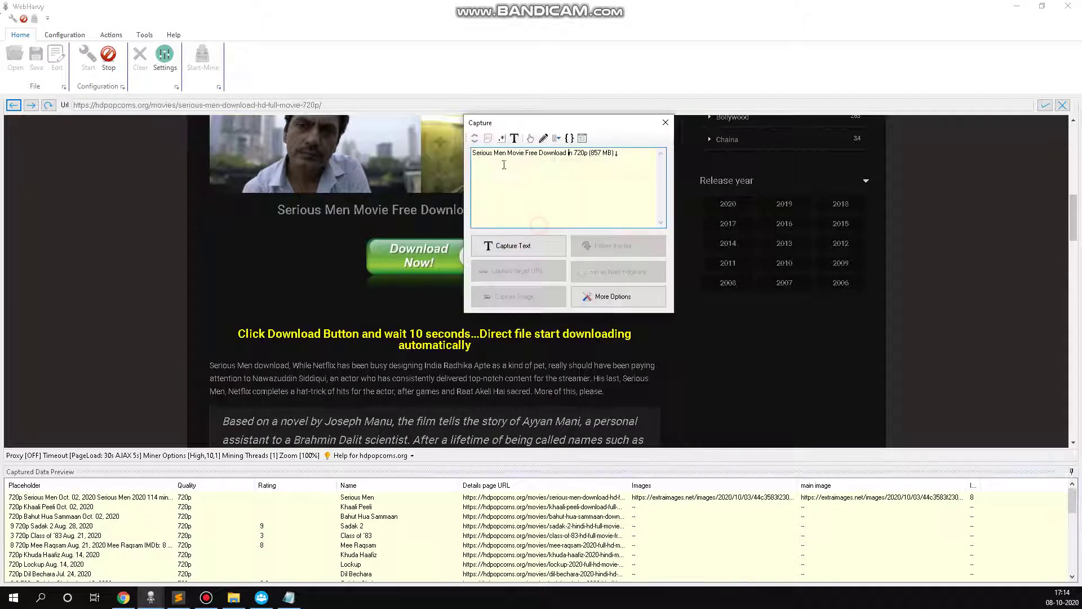
left_click(475, 139)
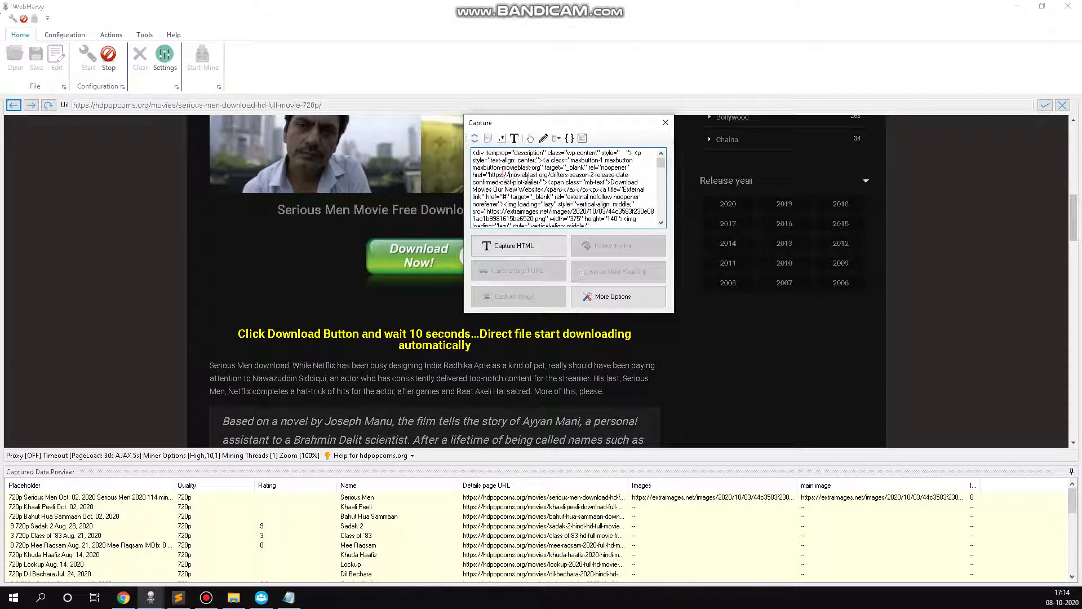
scroll(595, 207, "down", 10)
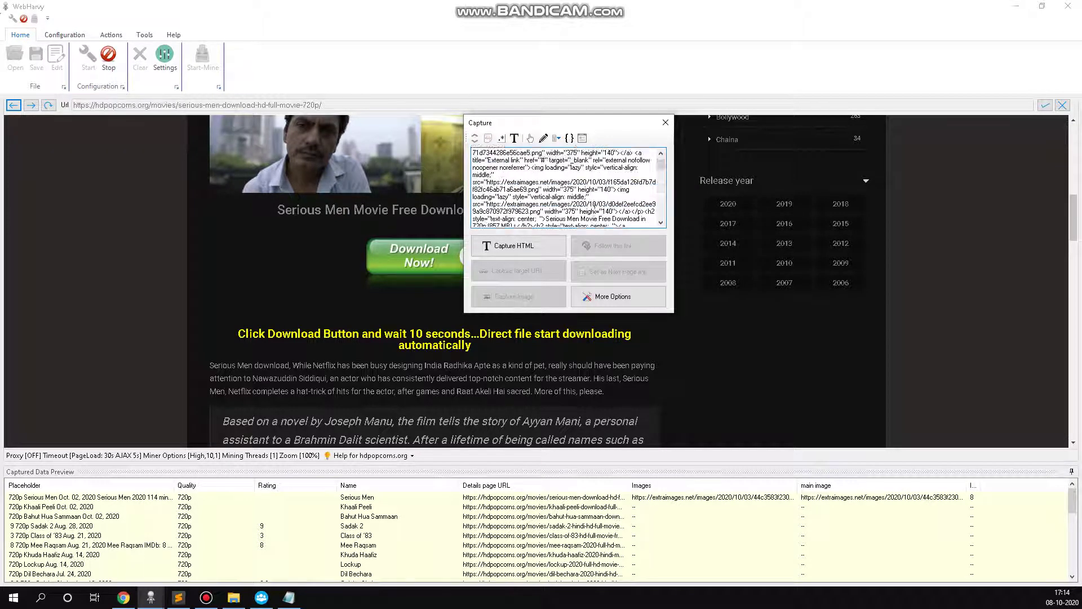
left_click(671, 123)
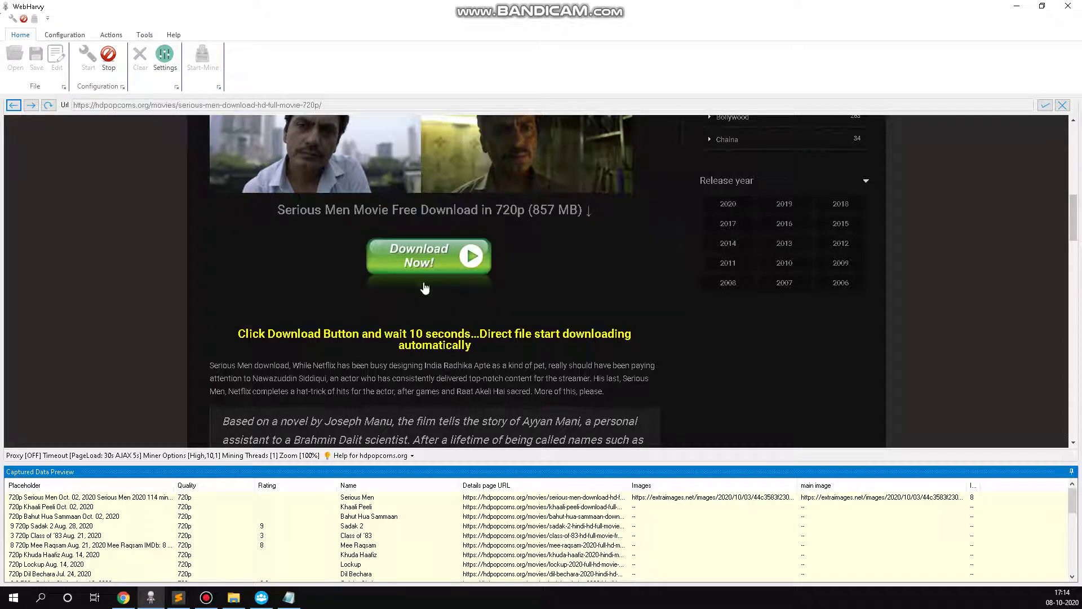
Expand the Download Now button's HTML capture to its enclosing link and apply the regular expression href="([^"]*)
left_click(445, 280)
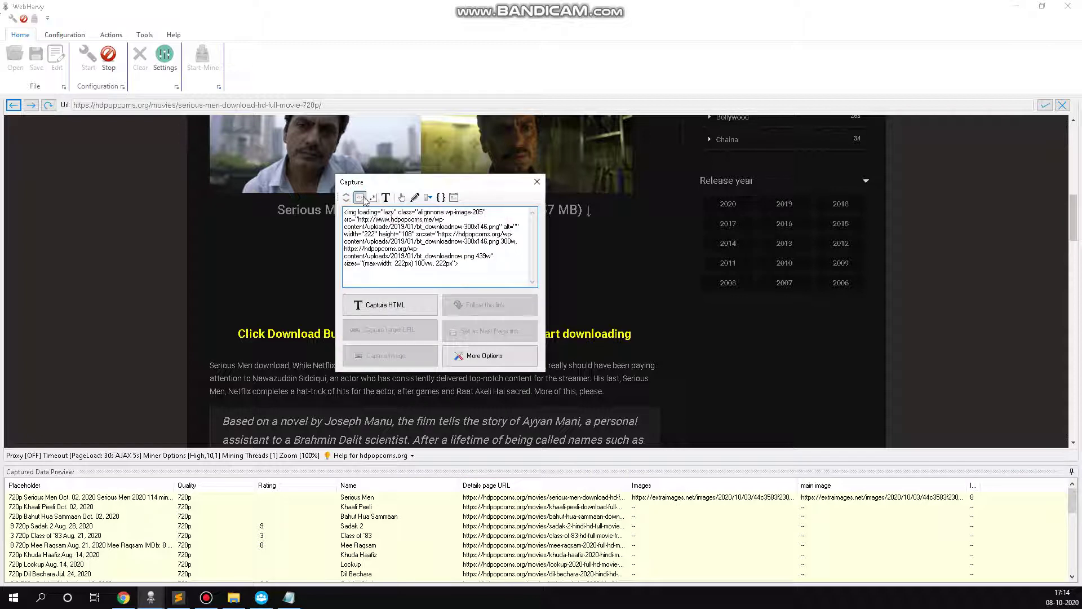
left_click(347, 199)
left_click(347, 199)
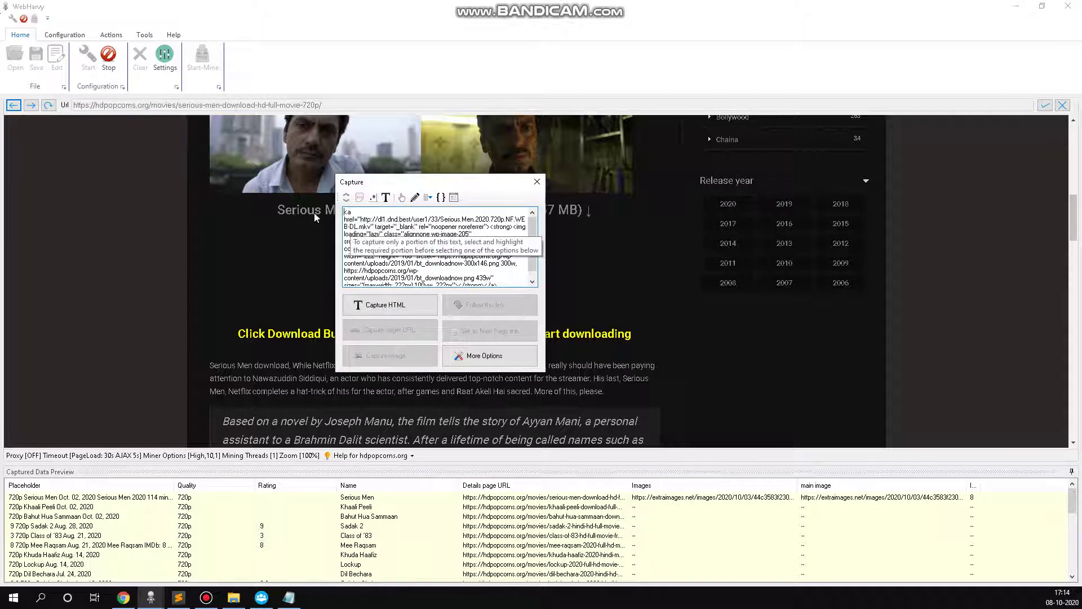
left_click(374, 197)
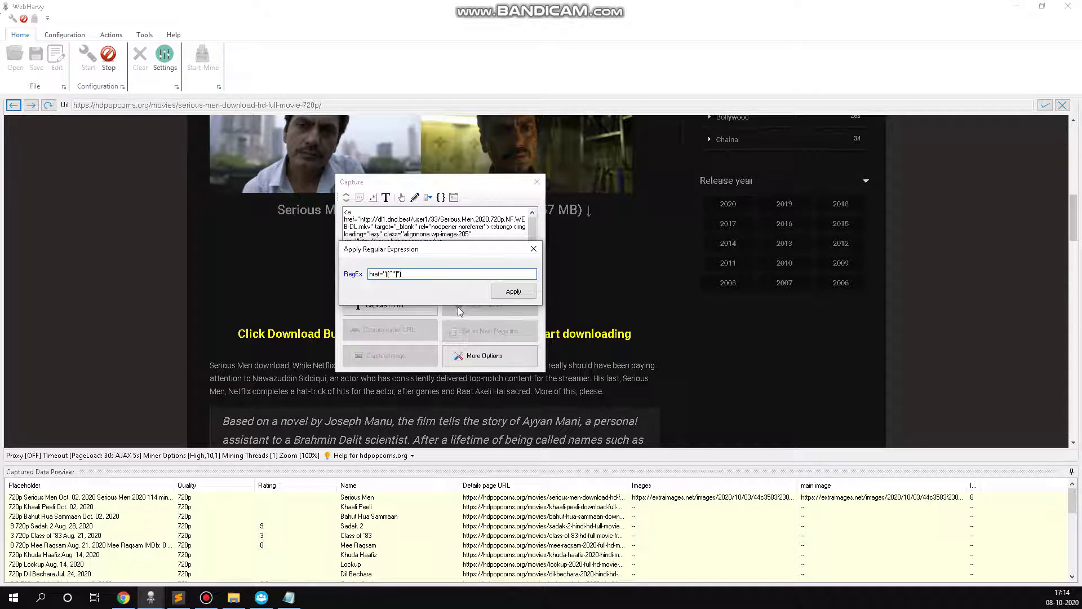
left_click(513, 291)
Capture the regex-filtered HTML of the Download Now link as Download Link
left_click(421, 309)
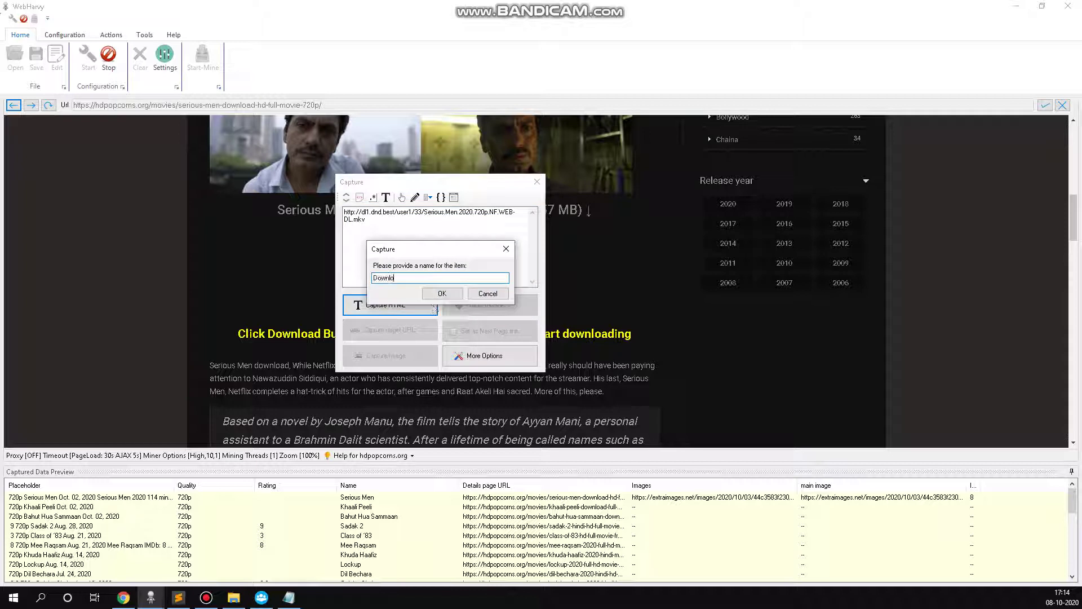
type("Download Link")
key("Return")
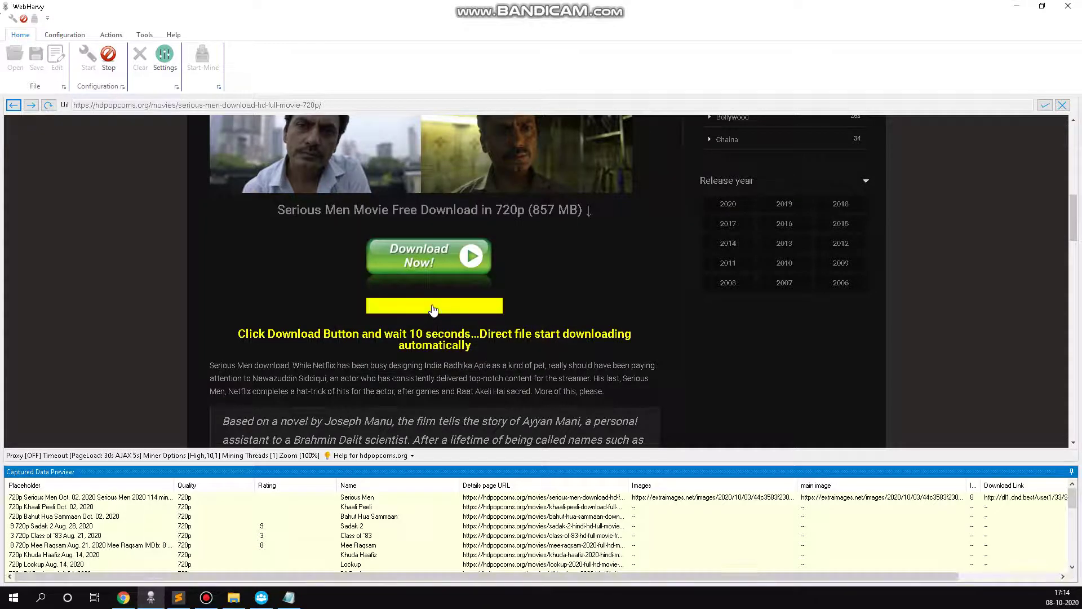
Stop the configuration and save it in Documents as cfghdpopcorns
left_click(109, 55)
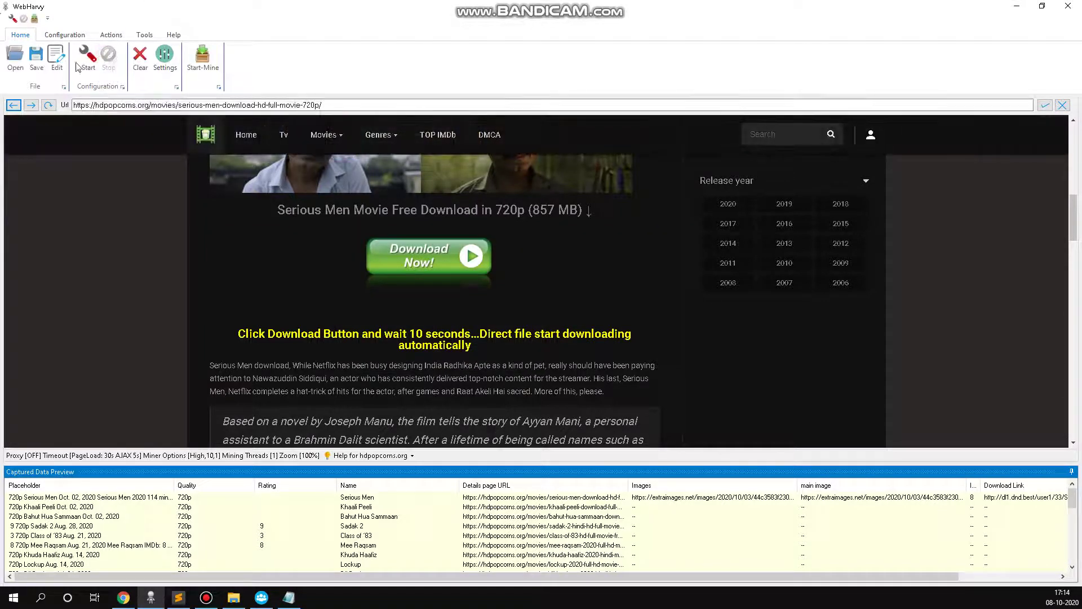
left_click(37, 71)
type("cfg")
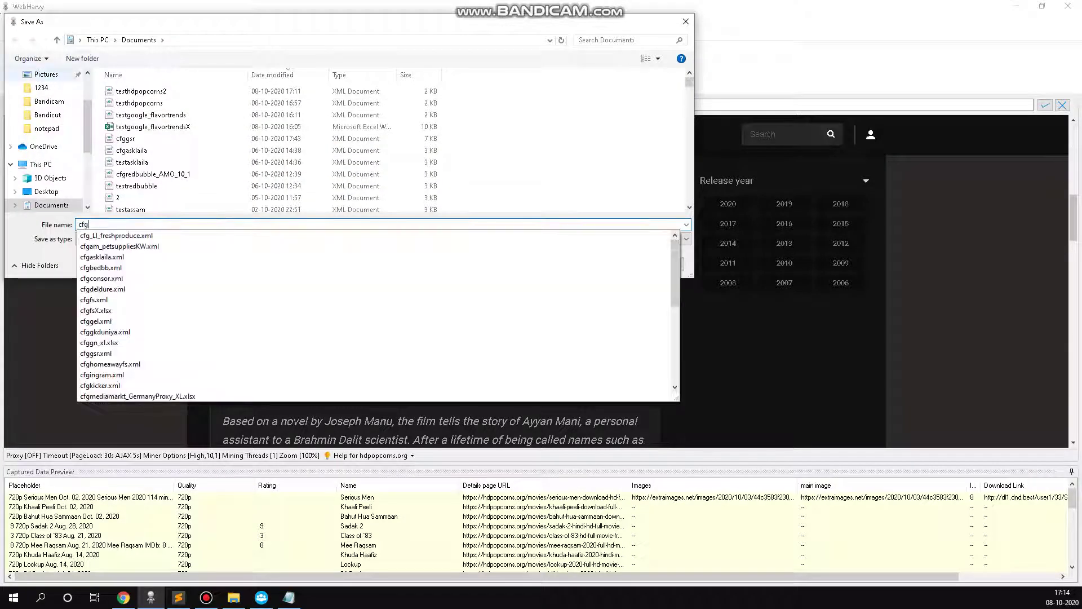
type("hdpopcorns")
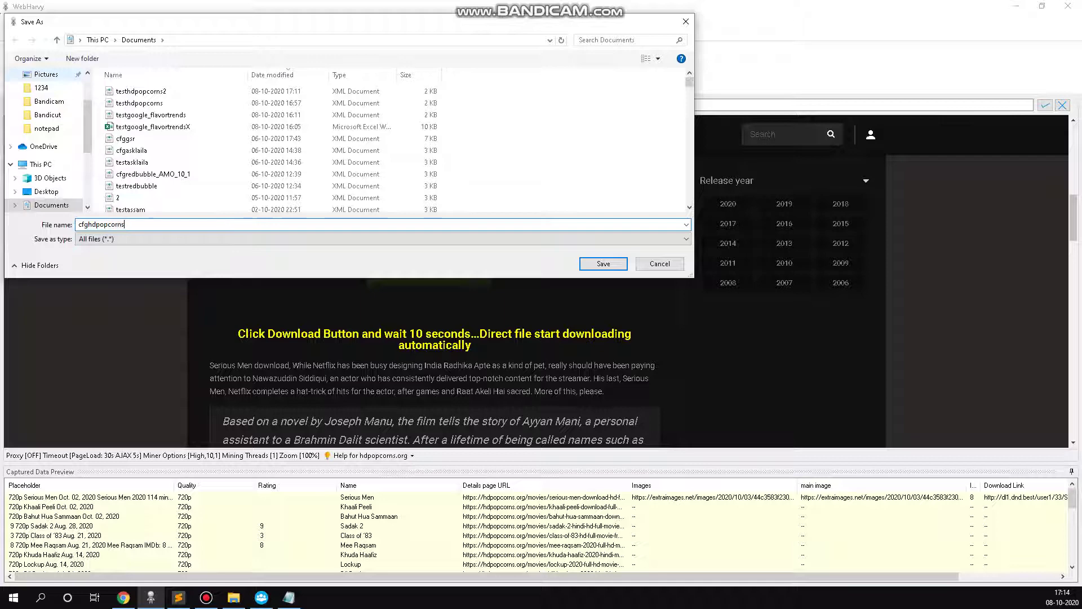
key("Return")
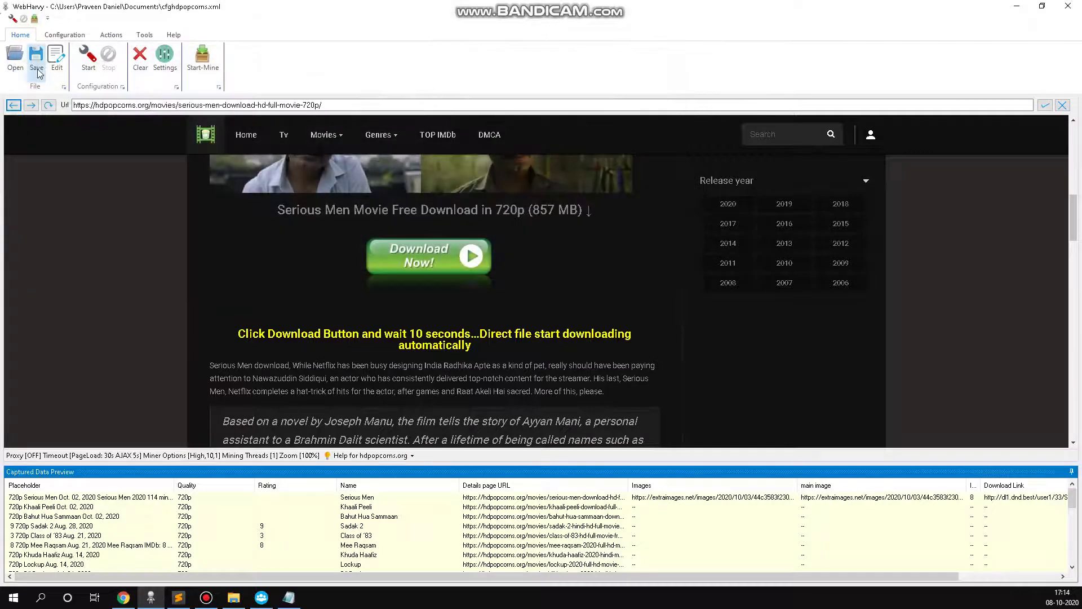
Start mining all pages with the captured images saved to the 1234 folder
left_click(202, 56)
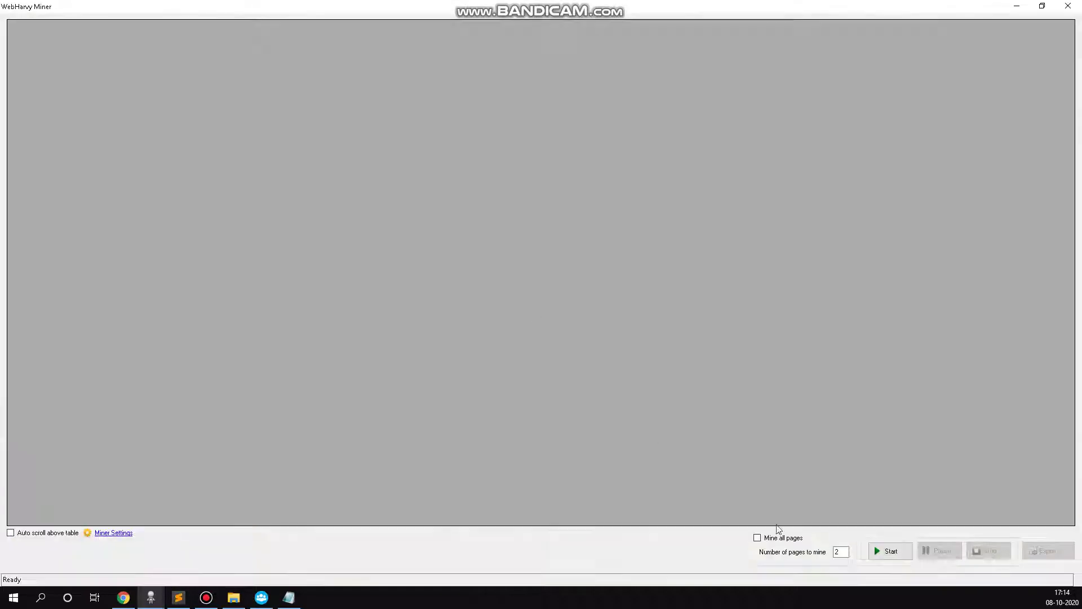
left_click(795, 543)
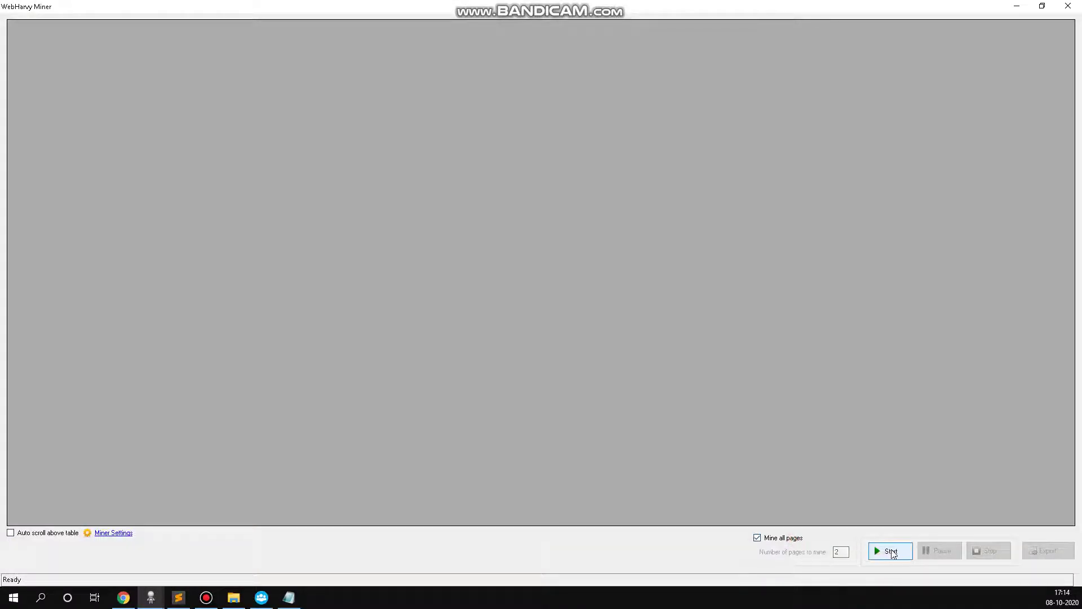
left_click(890, 551)
left_click(489, 346)
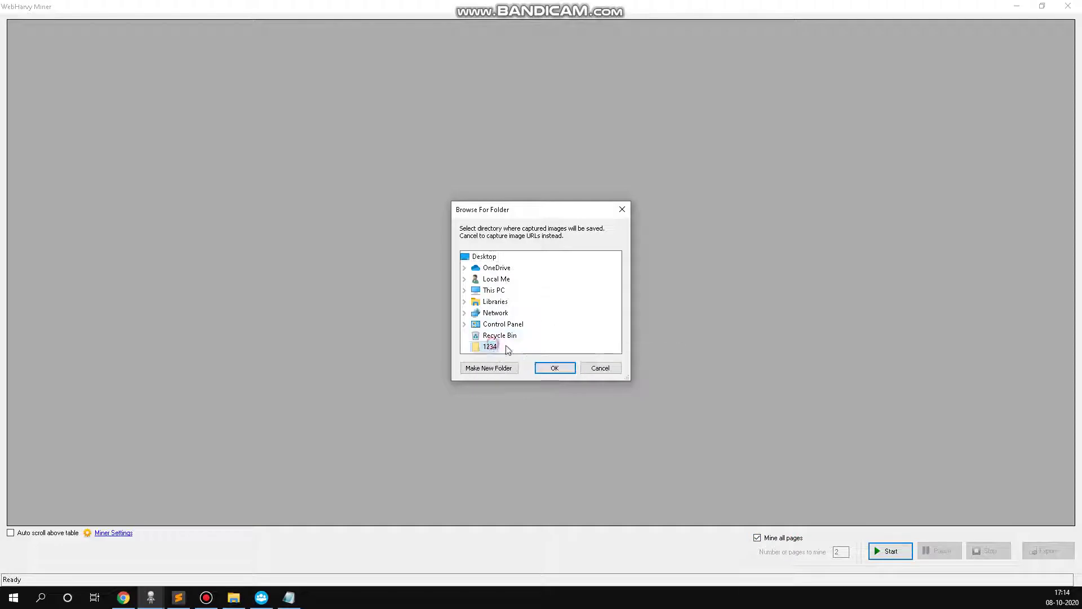
left_click(555, 367)
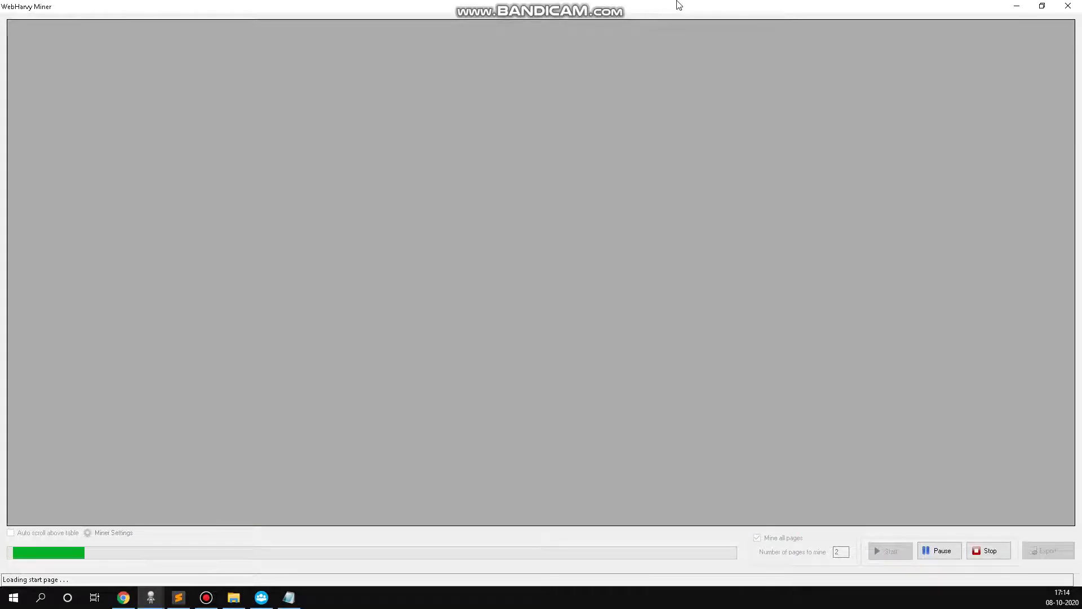